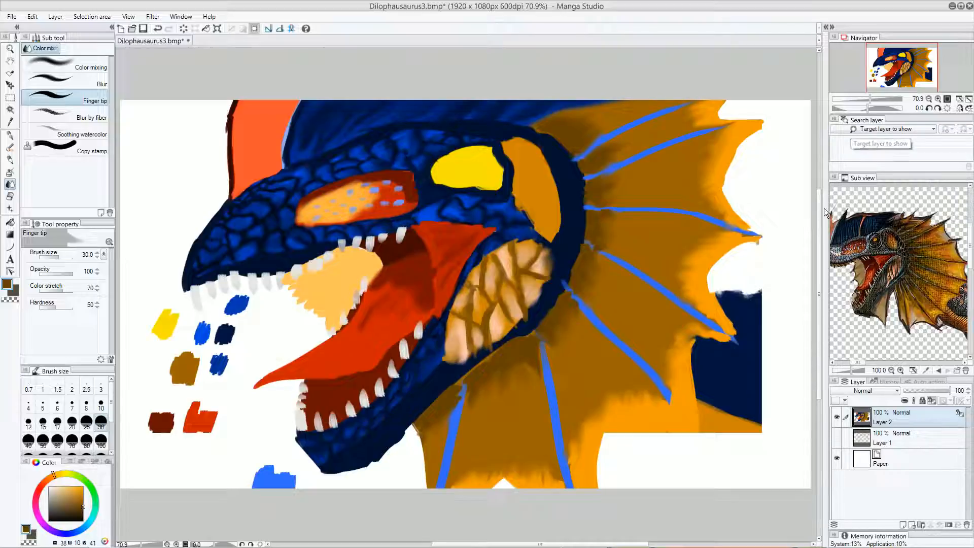
Using the Oil paint flat brush, sample the frill's orange and paint its lower edge into a curved scallop ending in a point
drag(831, 207, 861, 210)
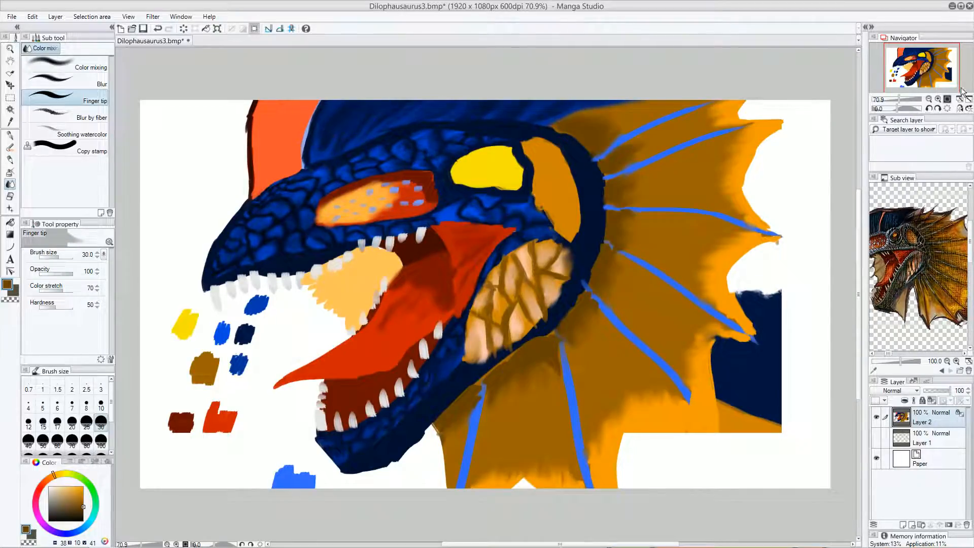
click(968, 99)
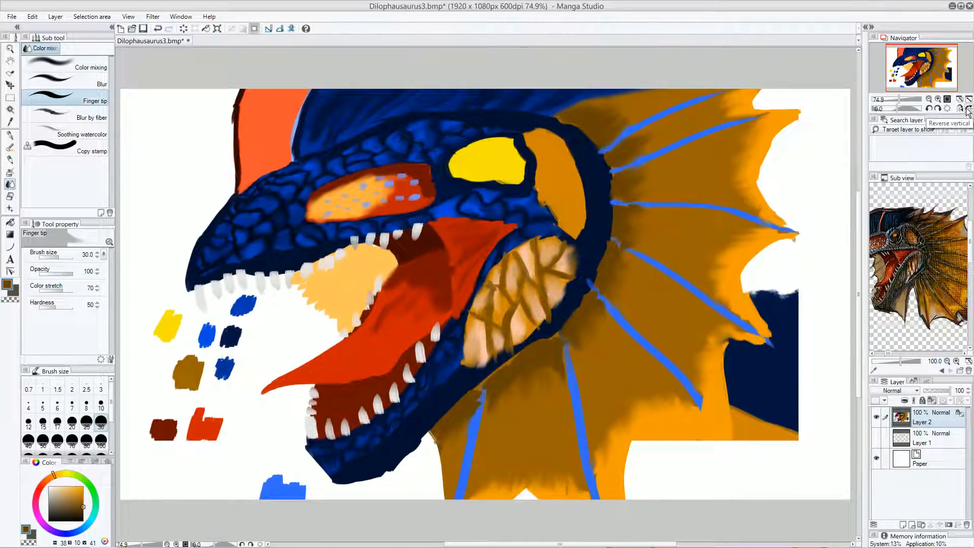
click(11, 147)
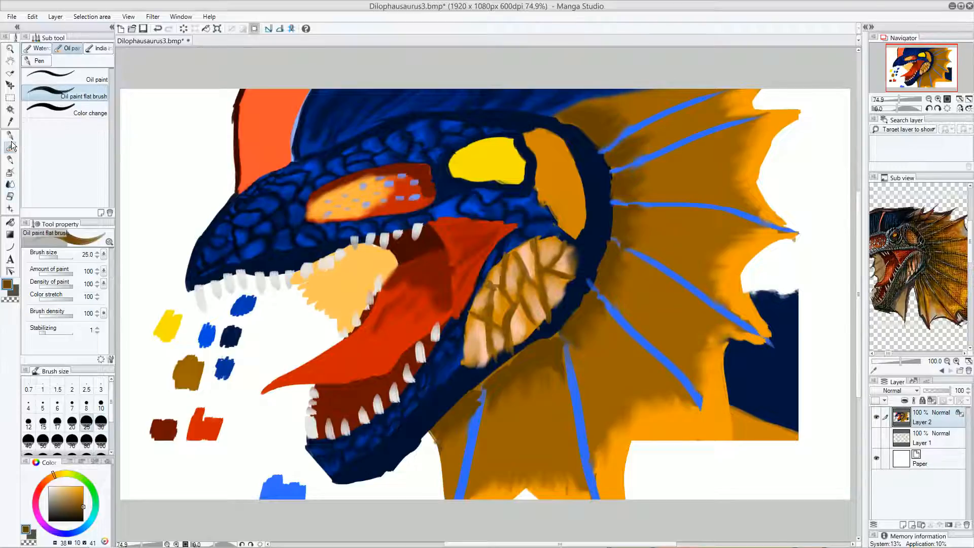
alt+click(659, 433)
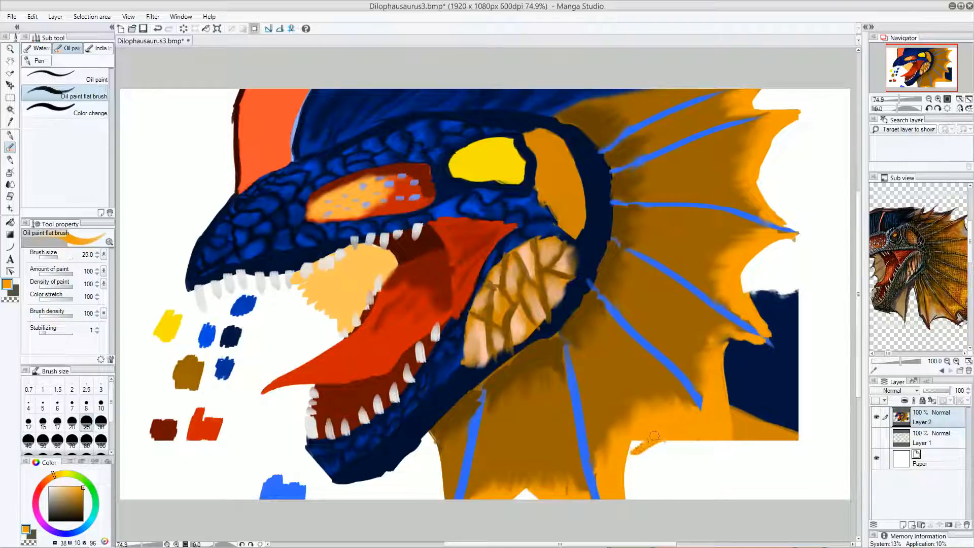
mouse_move(634, 449)
mouse_down()
mouse_move(693, 435)
mouse_move(725, 442)
mouse_move(684, 442)
mouse_move(737, 453)
mouse_move(730, 429)
mouse_move(737, 462)
mouse_move(731, 428)
mouse_move(725, 457)
mouse_move(727, 418)
mouse_move(743, 480)
mouse_move(725, 455)
mouse_move(732, 472)
mouse_move(678, 444)
mouse_move(724, 464)
mouse_move(686, 445)
mouse_move(652, 460)
mouse_move(675, 442)
mouse_move(659, 447)
mouse_move(711, 448)
mouse_up()
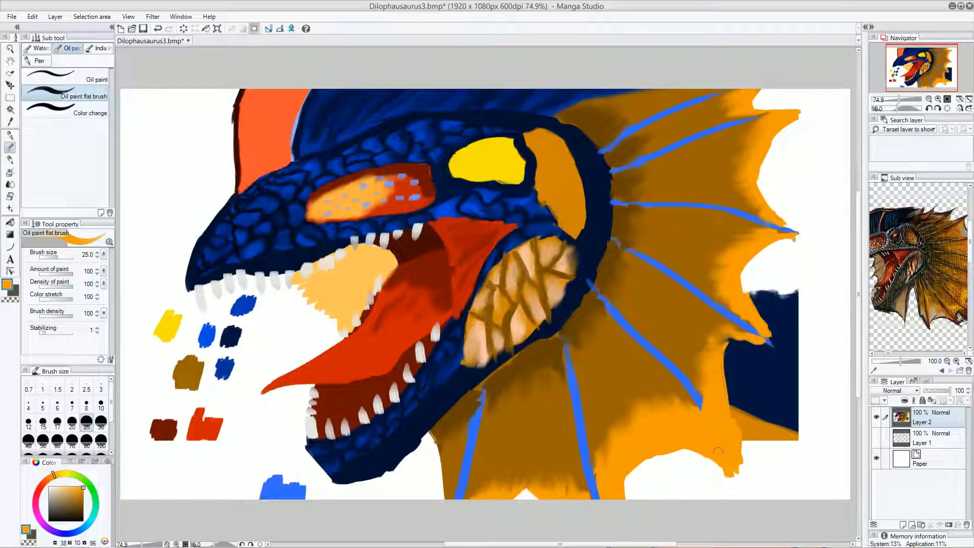
Extend the frill's outer points in orange and smooth the curved edges between the upper tips
mouse_move(740, 349)
mouse_down()
mouse_move(715, 382)
mouse_move(765, 347)
mouse_move(724, 348)
mouse_move(769, 347)
mouse_move(744, 343)
mouse_move(768, 349)
mouse_up()
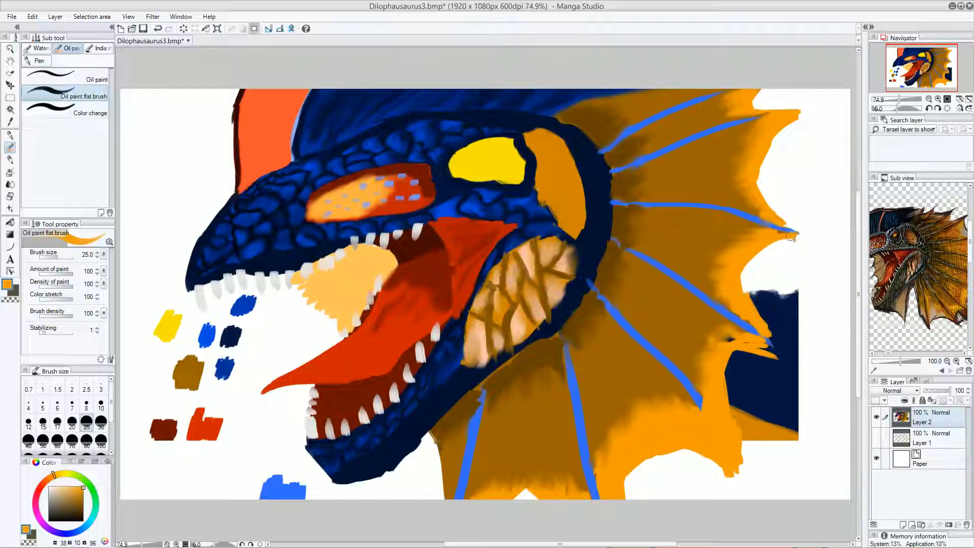
drag(791, 237, 747, 292)
drag(763, 253, 745, 278)
drag(748, 322, 759, 335)
mouse_move(753, 276)
mouse_down()
mouse_move(752, 313)
mouse_move(745, 303)
mouse_move(788, 362)
mouse_up()
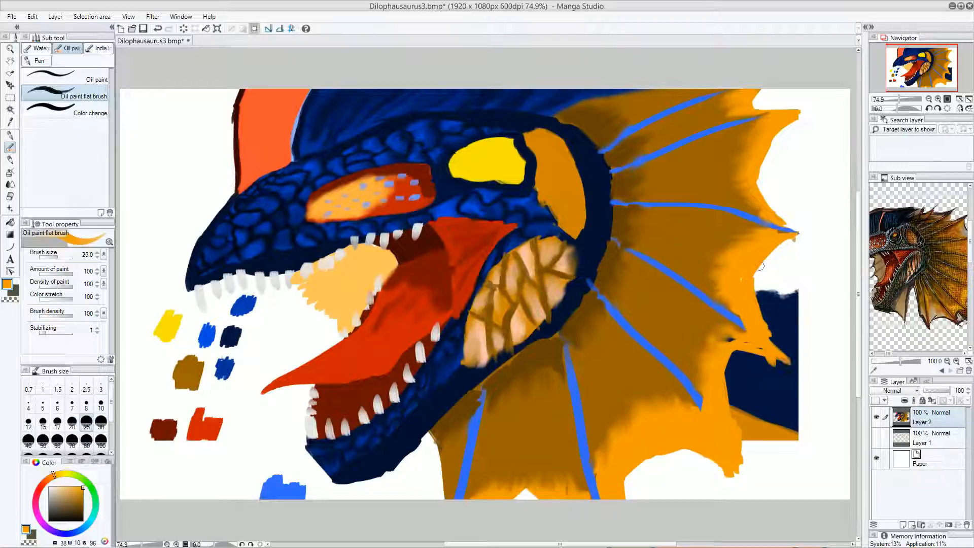
drag(756, 268, 818, 226)
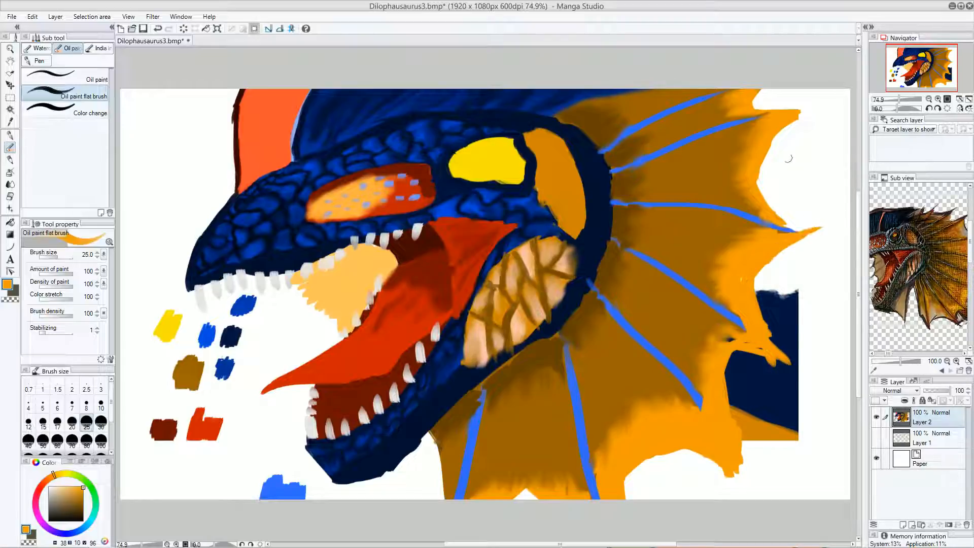
mouse_move(767, 141)
mouse_down()
mouse_move(827, 96)
mouse_move(766, 153)
mouse_move(774, 135)
mouse_move(768, 207)
mouse_move(772, 142)
mouse_move(775, 214)
mouse_move(766, 171)
mouse_move(779, 210)
mouse_move(795, 219)
mouse_move(768, 201)
mouse_move(815, 224)
mouse_move(778, 209)
mouse_move(814, 223)
mouse_move(789, 232)
mouse_move(773, 214)
mouse_move(795, 229)
mouse_up()
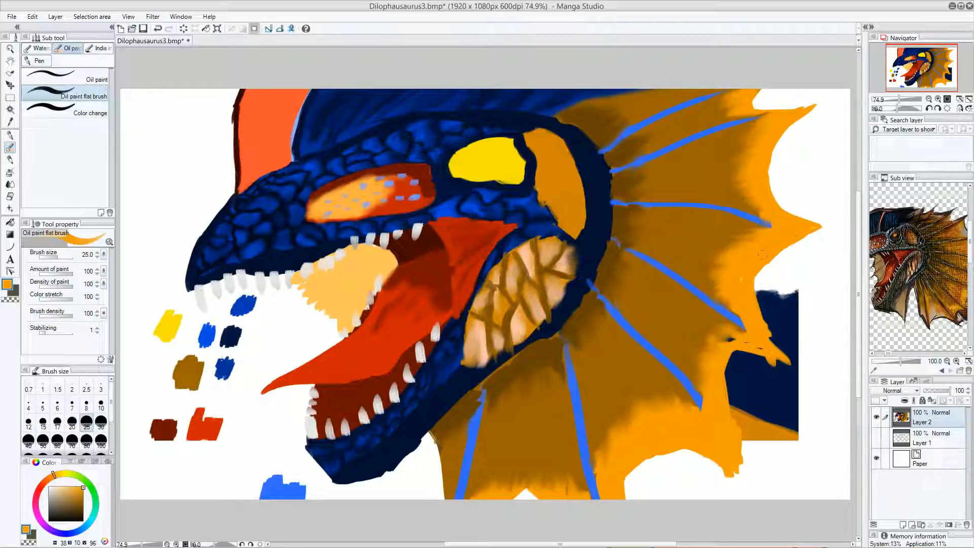
Fill and sharpen the frill's lower outer points in orange, refining the scalloped edges between them
drag(730, 340, 733, 339)
mouse_move(771, 257)
mouse_down()
mouse_move(756, 312)
mouse_move(765, 294)
mouse_move(756, 282)
mouse_move(777, 363)
mouse_up()
mouse_move(759, 295)
mouse_down()
mouse_move(769, 348)
mouse_move(780, 337)
mouse_move(758, 369)
mouse_move(783, 361)
mouse_move(753, 355)
mouse_move(781, 369)
mouse_move(745, 361)
mouse_move(790, 371)
mouse_move(736, 352)
mouse_move(778, 359)
mouse_move(786, 373)
mouse_move(747, 352)
mouse_move(727, 360)
mouse_move(781, 367)
mouse_move(742, 356)
mouse_move(733, 374)
mouse_move(755, 363)
mouse_move(737, 365)
mouse_move(736, 348)
mouse_move(730, 357)
mouse_move(724, 378)
mouse_move(757, 363)
mouse_move(723, 380)
mouse_move(723, 392)
mouse_move(739, 364)
mouse_move(723, 380)
mouse_move(727, 478)
mouse_move(731, 381)
mouse_move(732, 448)
mouse_move(740, 385)
mouse_move(722, 412)
mouse_up()
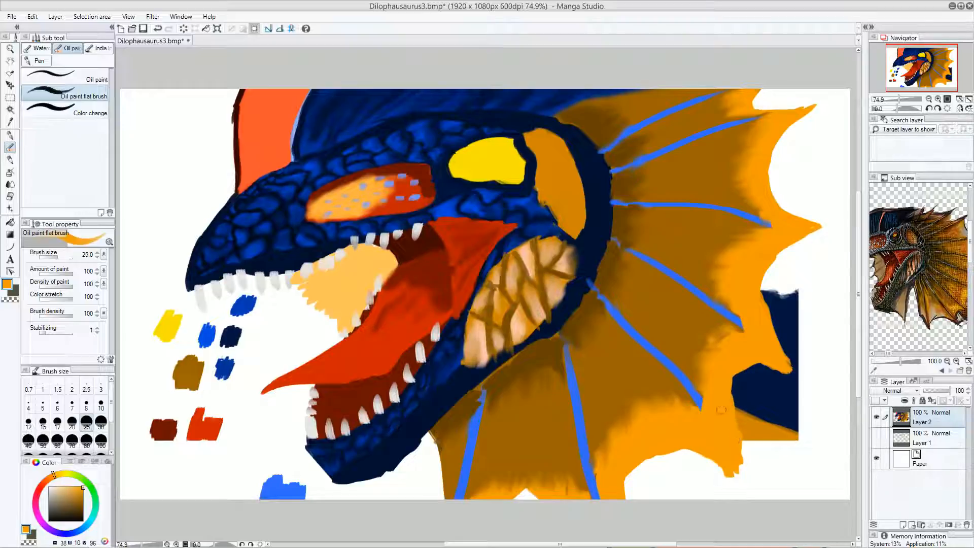
mouse_move(743, 369)
mouse_down()
mouse_move(730, 398)
mouse_move(736, 373)
mouse_move(733, 385)
mouse_move(766, 368)
mouse_move(740, 377)
mouse_move(794, 380)
mouse_move(749, 379)
mouse_move(777, 368)
mouse_move(750, 367)
mouse_up()
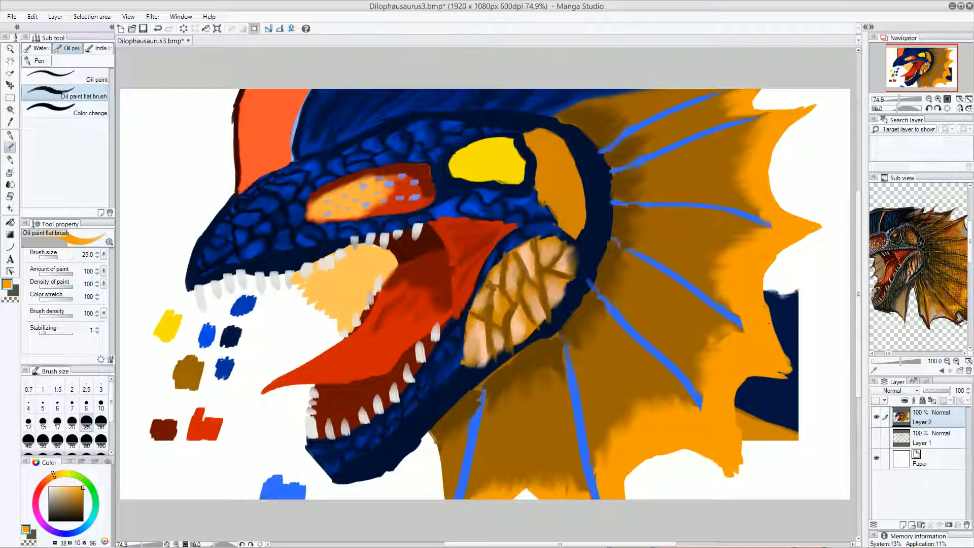
drag(785, 371, 796, 380)
drag(806, 234, 817, 231)
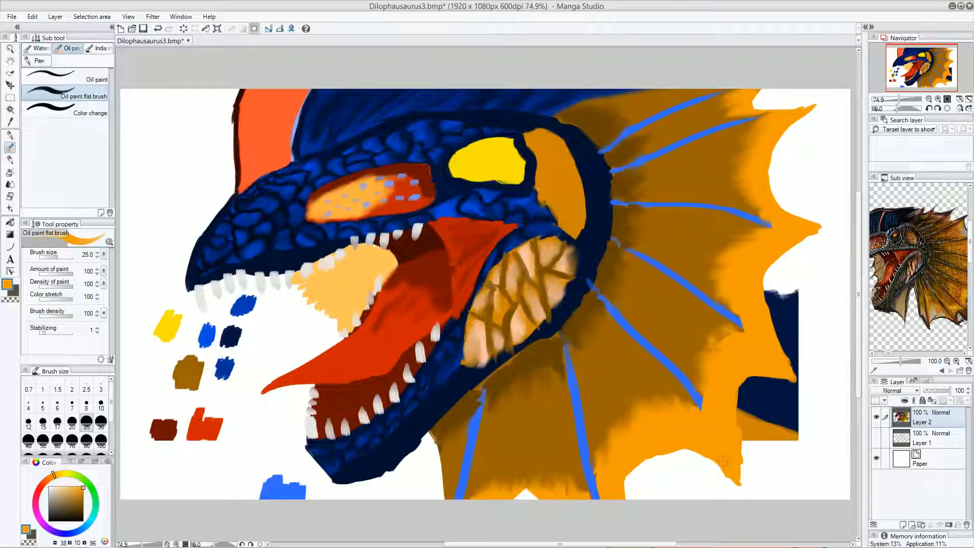
mouse_move(630, 479)
mouse_down()
mouse_move(652, 464)
mouse_move(631, 495)
mouse_up()
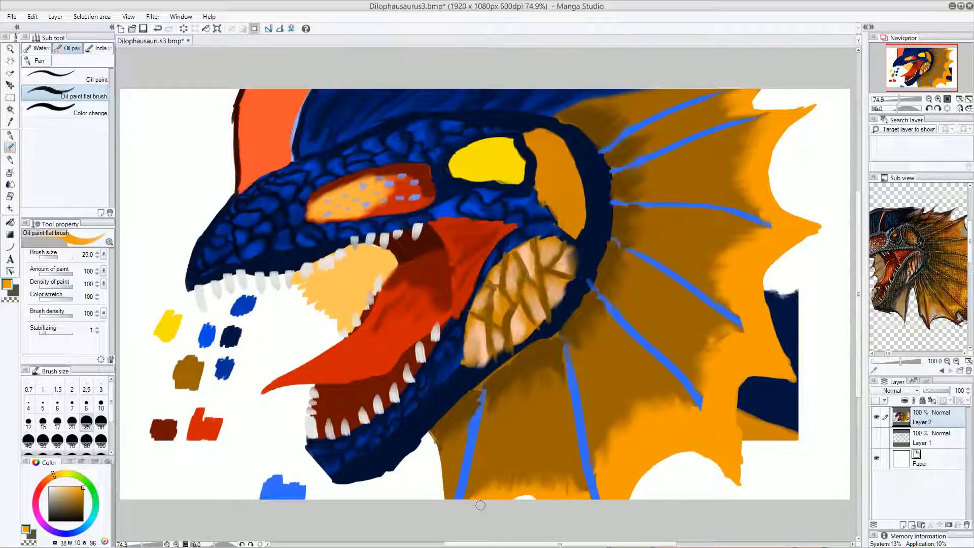
Sample the light blue of a frill spine, deepen it, and repaint the three upper spines, extending the second and third to their tips
alt+click(661, 151)
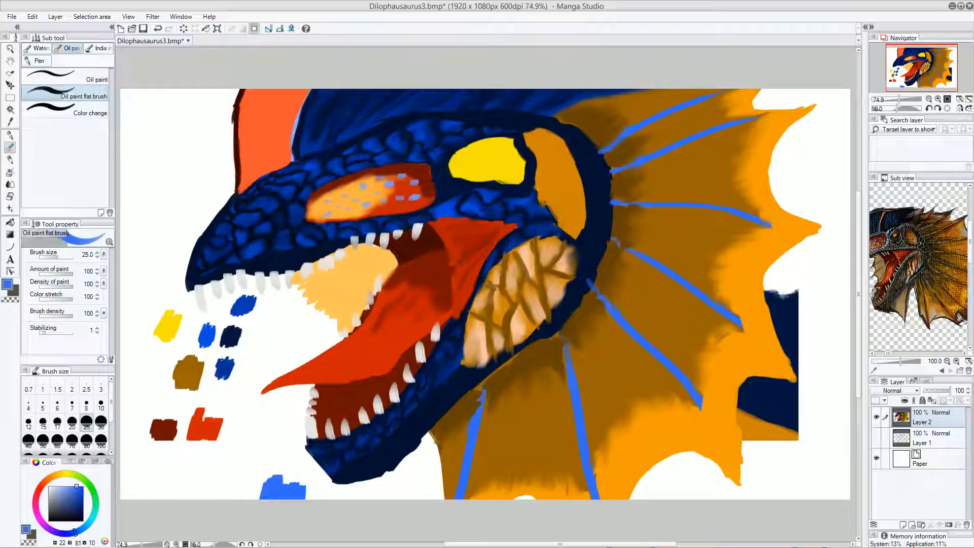
drag(71, 491, 90, 493)
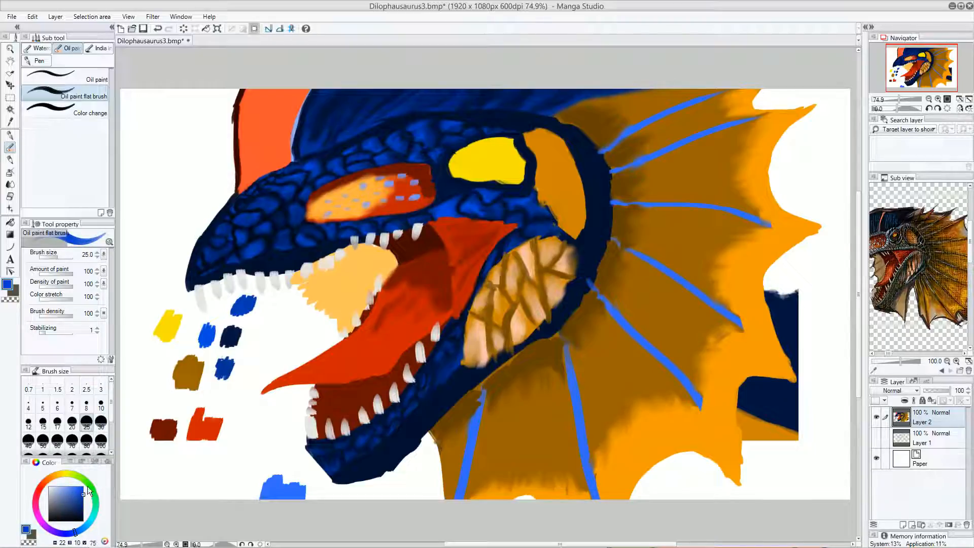
drag(596, 153, 680, 109)
mouse_move(601, 147)
mouse_down()
mouse_move(747, 86)
mouse_move(661, 117)
mouse_move(730, 86)
mouse_up()
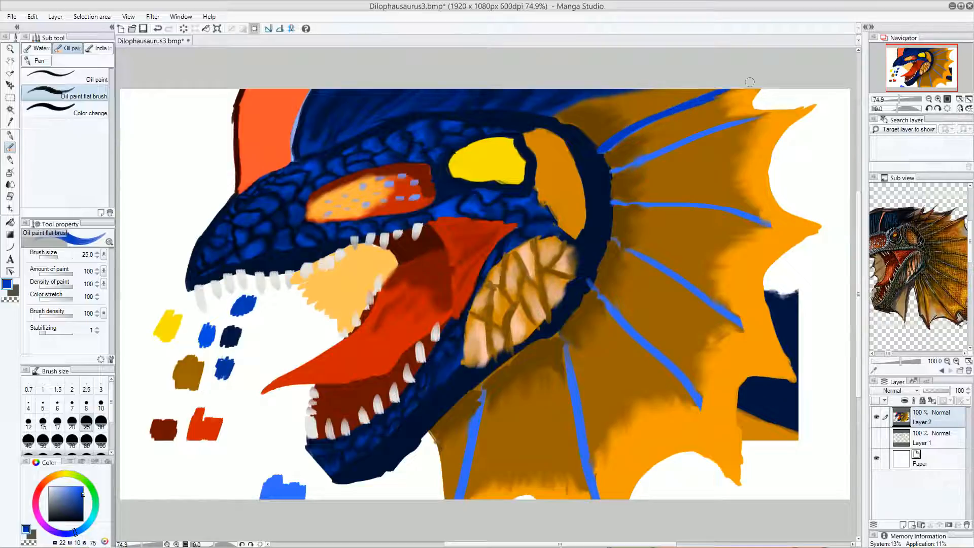
drag(624, 166, 762, 117)
drag(612, 202, 763, 209)
mouse_move(708, 126)
mouse_down()
mouse_move(810, 109)
mouse_move(786, 112)
mouse_move(812, 106)
mouse_up()
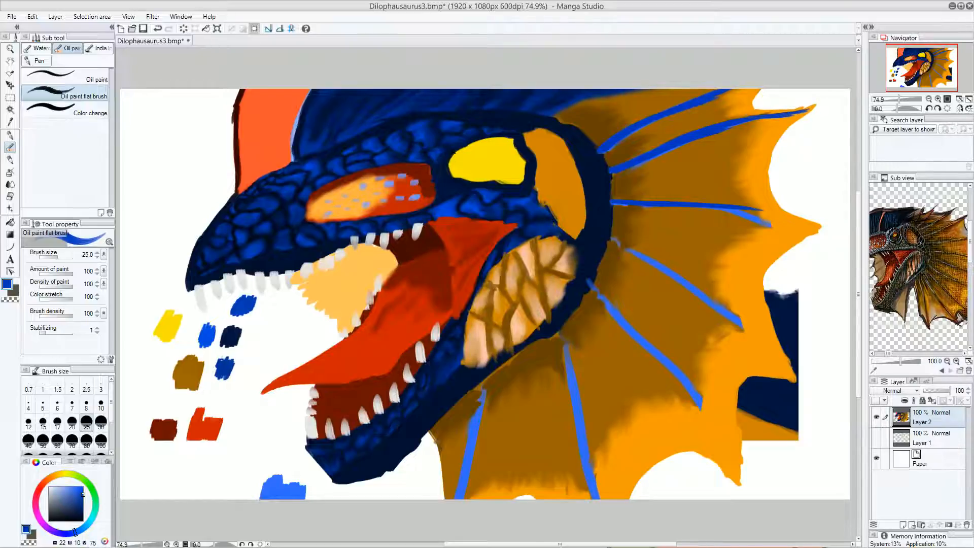
drag(675, 202, 817, 224)
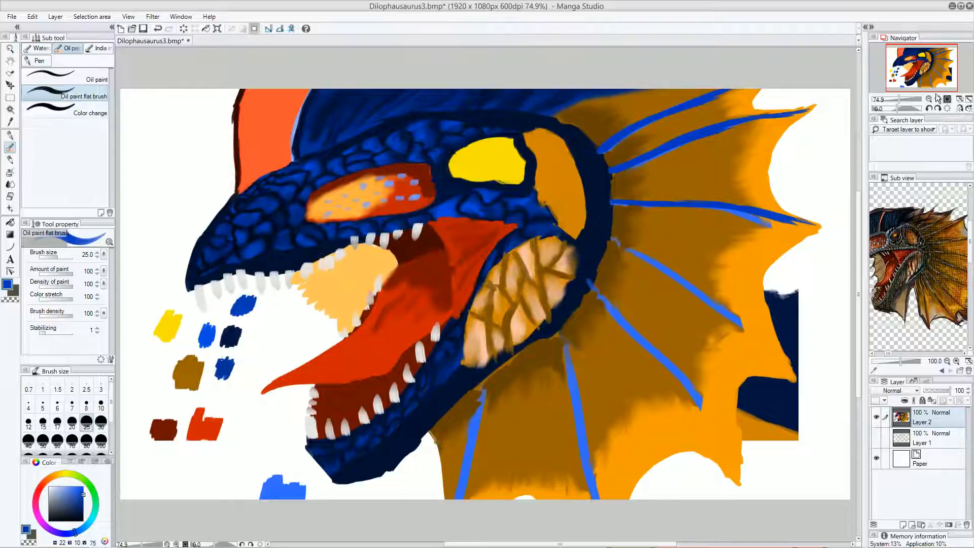
Repaint the fourth frill spine from the top in the deeper blue, extending it to the frill's point
click(929, 108)
click(930, 109)
click(930, 109)
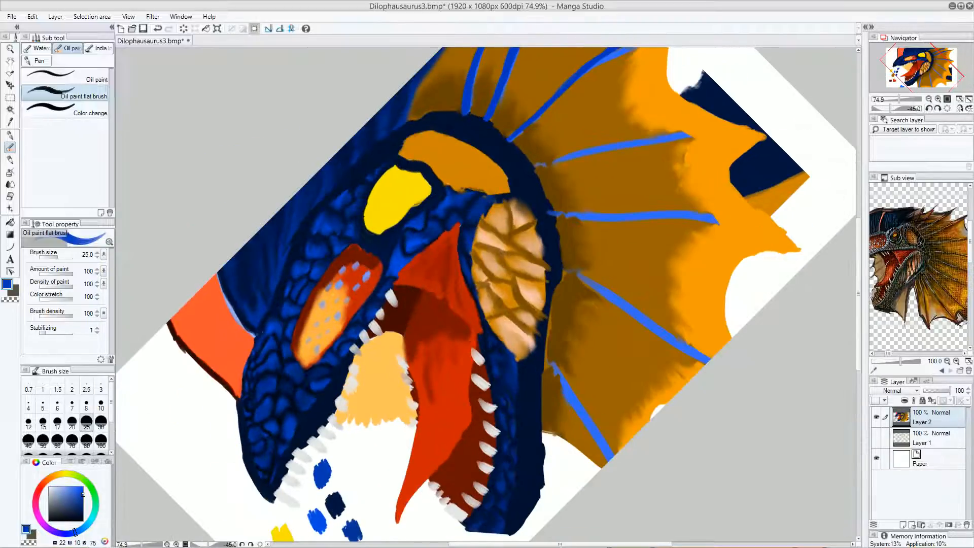
drag(533, 164, 703, 134)
mouse_move(639, 141)
mouse_down()
mouse_move(759, 131)
mouse_move(729, 127)
mouse_move(766, 135)
mouse_up()
mouse_move(676, 134)
mouse_down()
mouse_move(725, 130)
mouse_move(566, 155)
mouse_up()
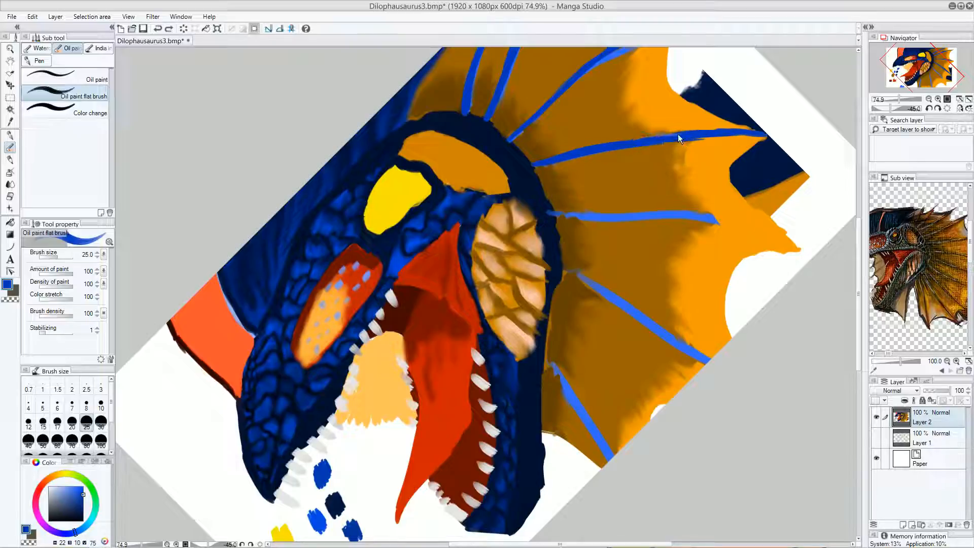
drag(659, 134, 705, 132)
click(938, 108)
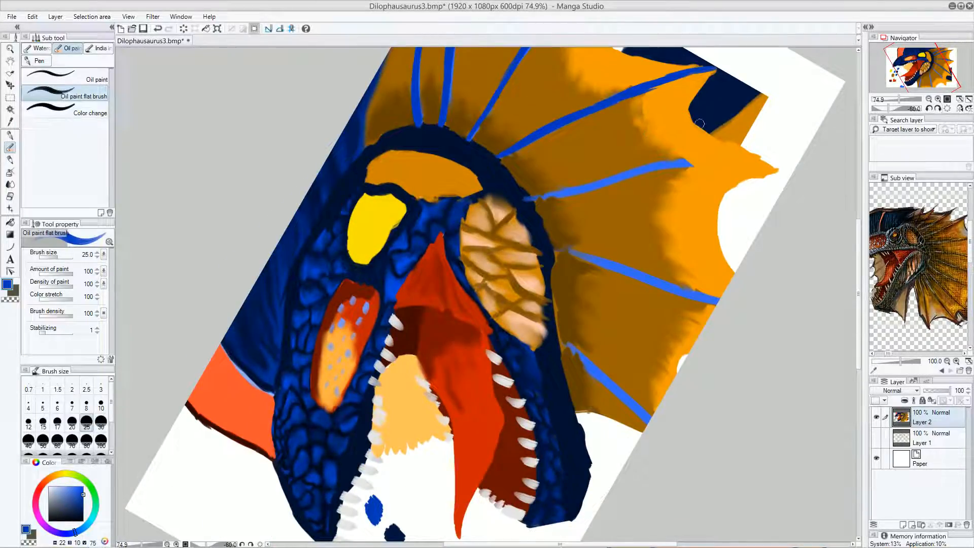
drag(529, 199, 693, 164)
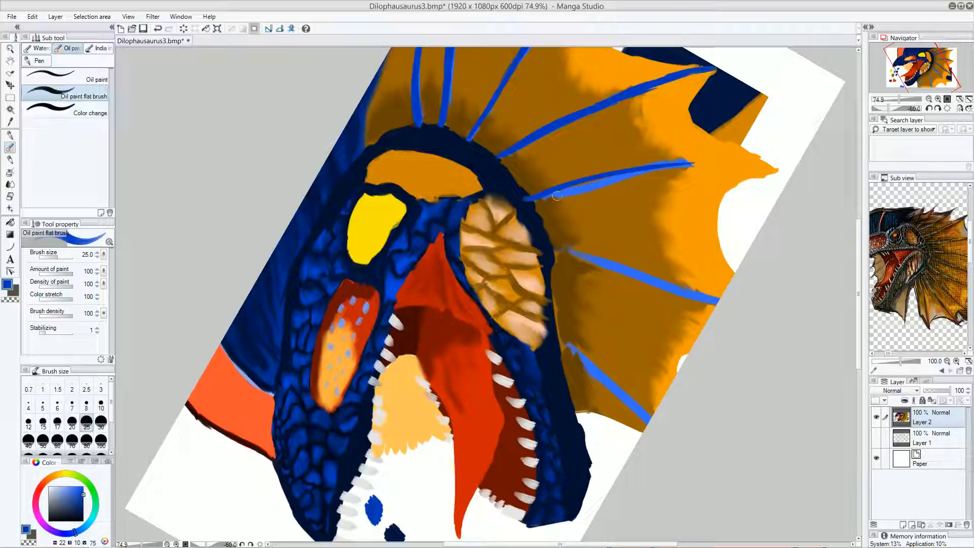
key(super+e)
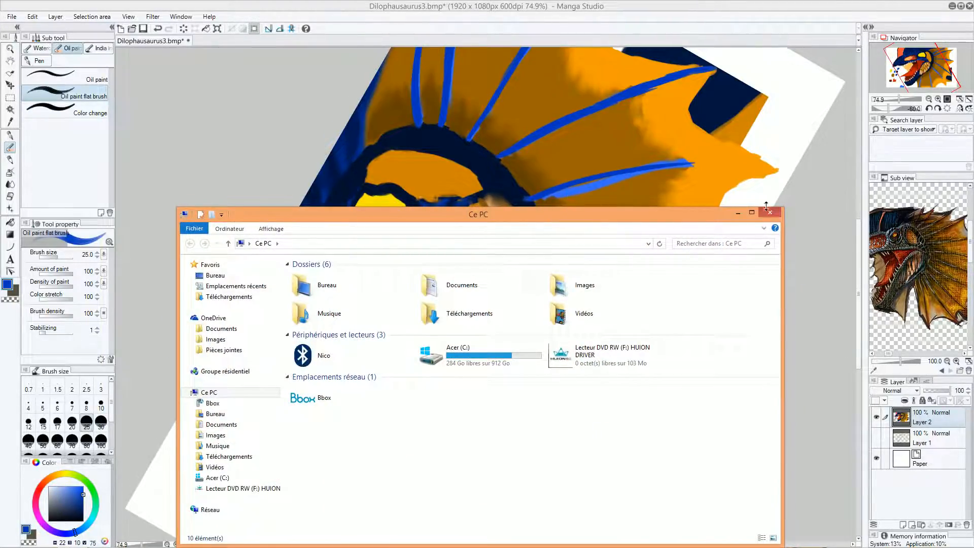
click(767, 208)
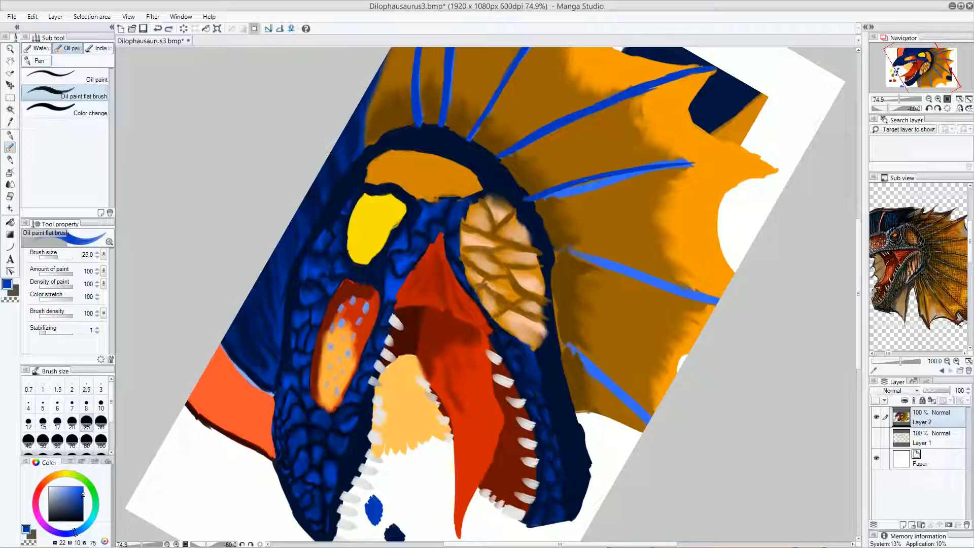
key(ctrl+y)
key(ctrl+z)
drag(531, 201, 728, 167)
key(ctrl+z)
drag(534, 199, 722, 168)
key(ctrl+z)
Repaint the fifth frill spine from the top in the deeper blue, extending it to its orange tip
drag(534, 199, 715, 166)
drag(620, 175, 760, 163)
mouse_move(674, 168)
mouse_down()
mouse_move(773, 170)
mouse_move(642, 170)
mouse_move(704, 161)
mouse_move(607, 180)
mouse_move(649, 167)
mouse_move(535, 195)
mouse_up()
key(ctrl+z)
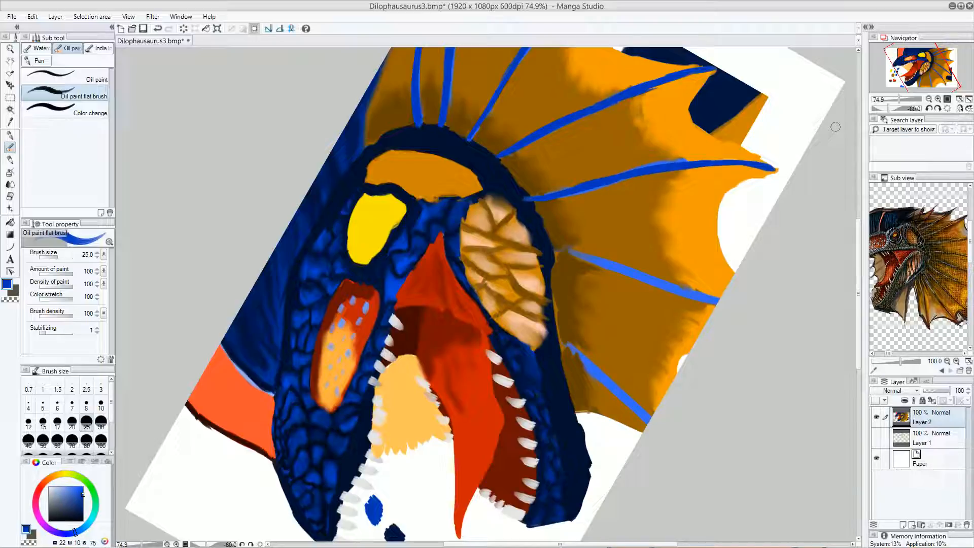
Choose a darker shade of the blue and repaint the fourth frill spine slightly beyond its tip
mouse_move(83, 497)
mouse_down()
mouse_move(84, 515)
mouse_move(83, 501)
mouse_up()
drag(499, 158, 596, 107)
drag(534, 135, 743, 62)
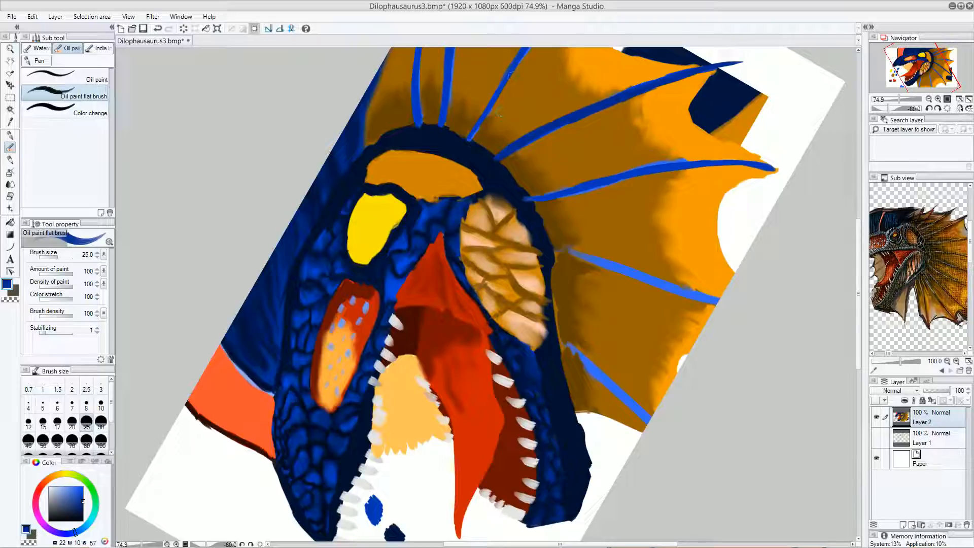
Thicken the two topmost frill spines with the darker blue, from the frill's edge down to the head
drag(551, 95, 425, 281)
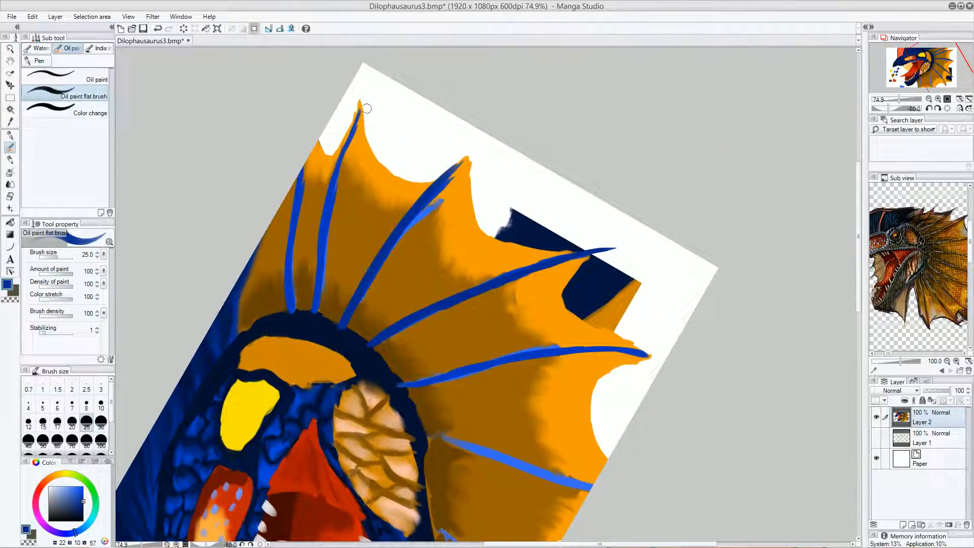
drag(363, 99, 337, 186)
drag(349, 134, 322, 229)
drag(335, 184, 315, 309)
drag(304, 168, 301, 265)
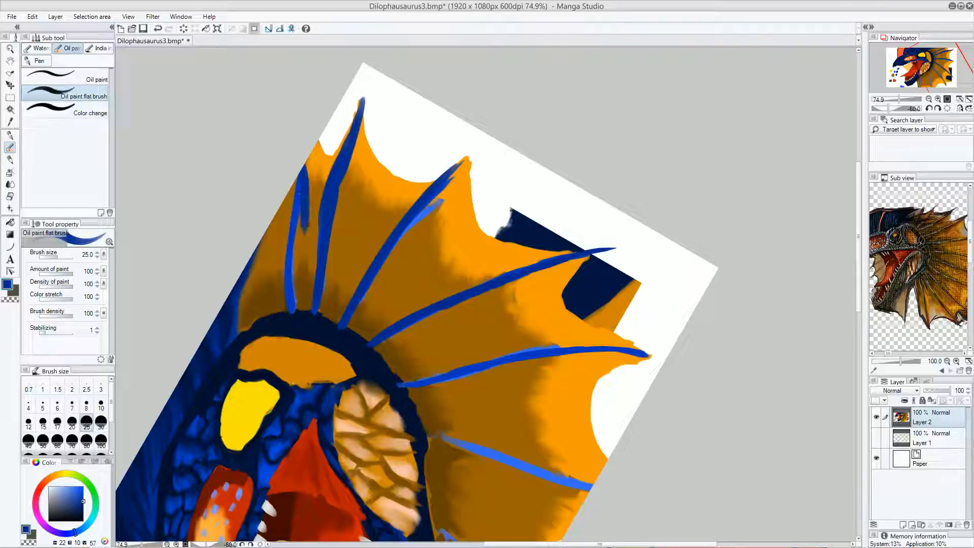
key(ctrl+z)
drag(301, 167, 291, 292)
drag(296, 269, 296, 306)
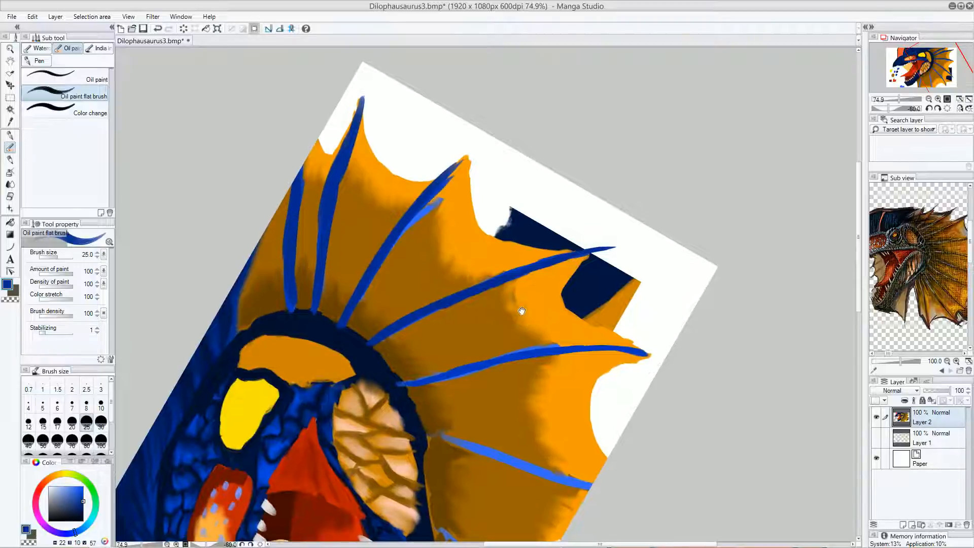
Repaint the sixth frill spine from the top in the darker blue, from the jaw to the canvas edge
scroll(502, 284, down, 2)
scroll(508, 198, down, 2)
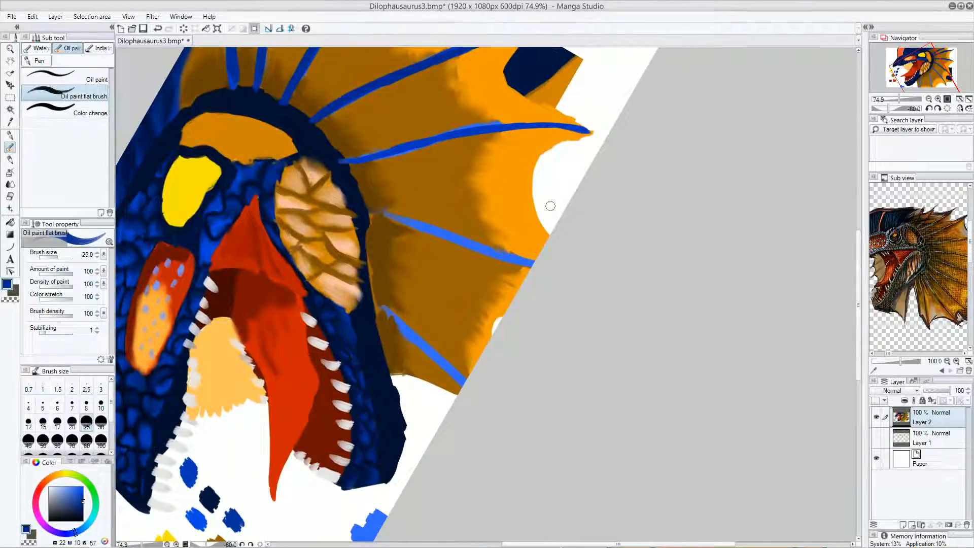
click(929, 108)
click(930, 108)
click(929, 108)
click(929, 108)
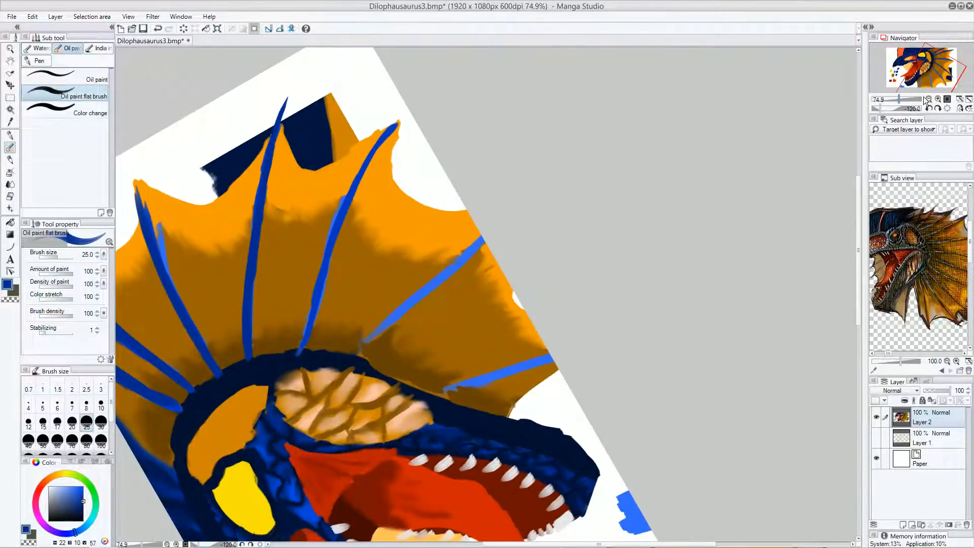
scroll(425, 334, down, 2)
drag(363, 293, 485, 179)
key(ctrl+z)
drag(364, 293, 487, 177)
Repaint the lowest frill spine in the darker blue, from behind the lower jaw to the canvas edge
scroll(475, 210, down, 2)
mouse_move(474, 210)
mouse_down()
mouse_move(505, 160)
mouse_move(481, 188)
mouse_move(591, 153)
mouse_up()
key(ctrl+z)
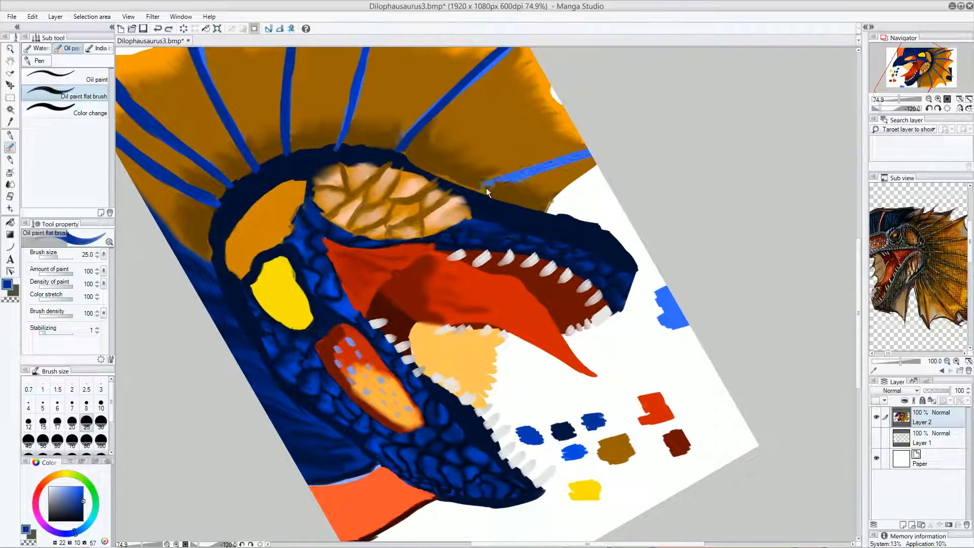
drag(477, 190, 591, 153)
key(ctrl+z)
drag(479, 187, 592, 153)
drag(477, 187, 590, 151)
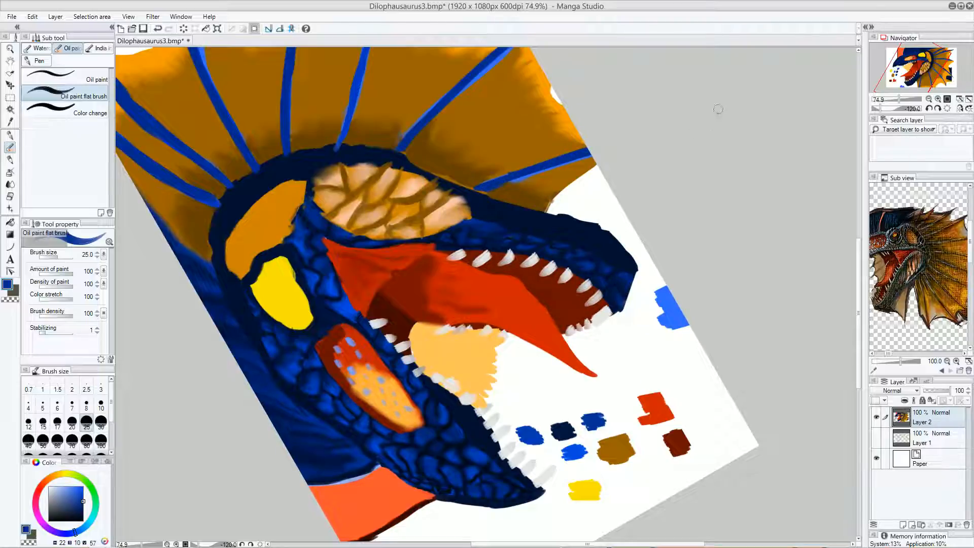
click(937, 108)
click(938, 108)
click(937, 108)
click(937, 108)
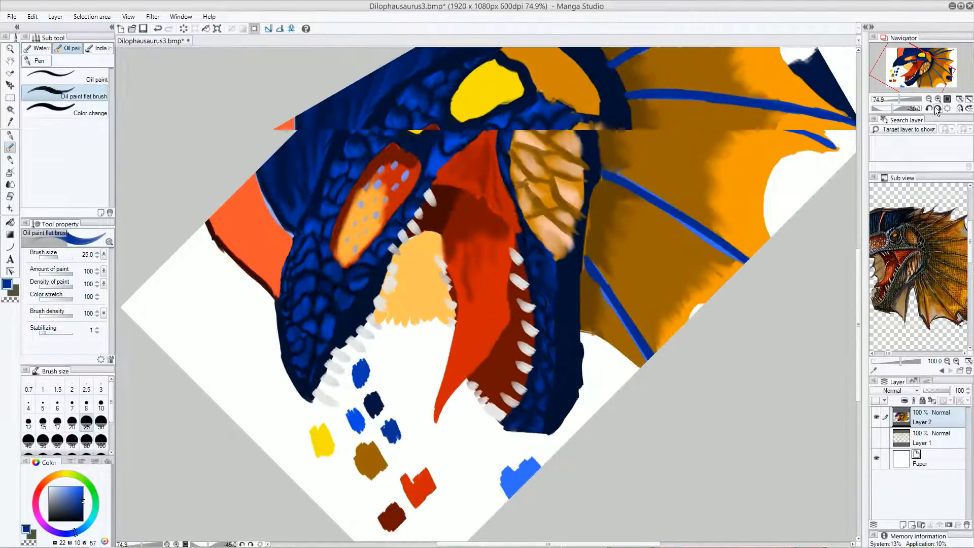
click(937, 108)
click(937, 108)
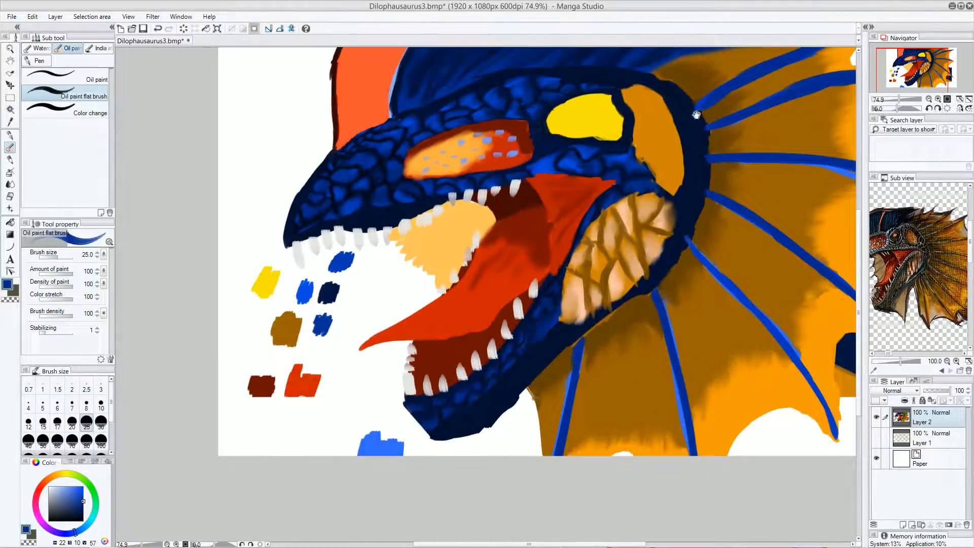
Touch up the inner end of the lowest frill spine, just behind the lower jaw, with the darker blue
drag(796, 83, 573, 124)
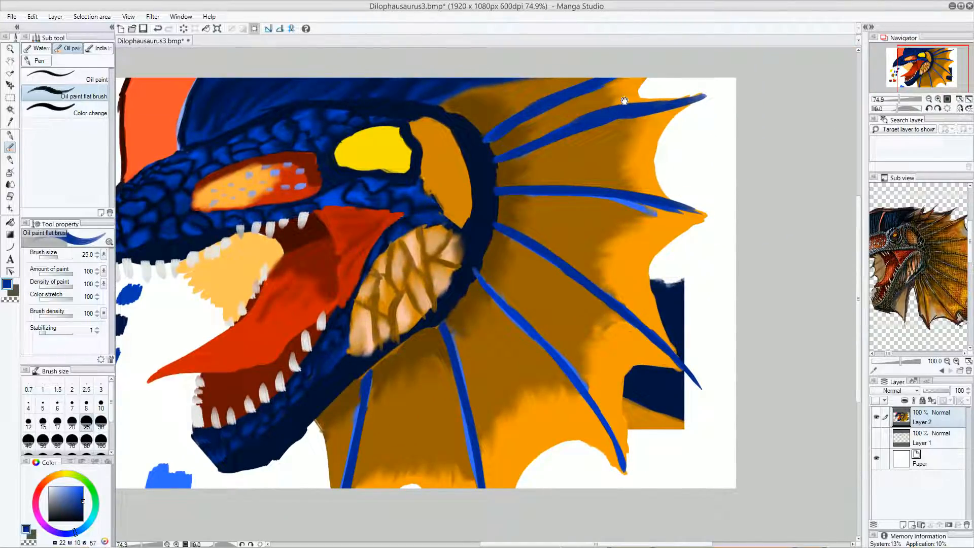
drag(354, 215, 469, 220)
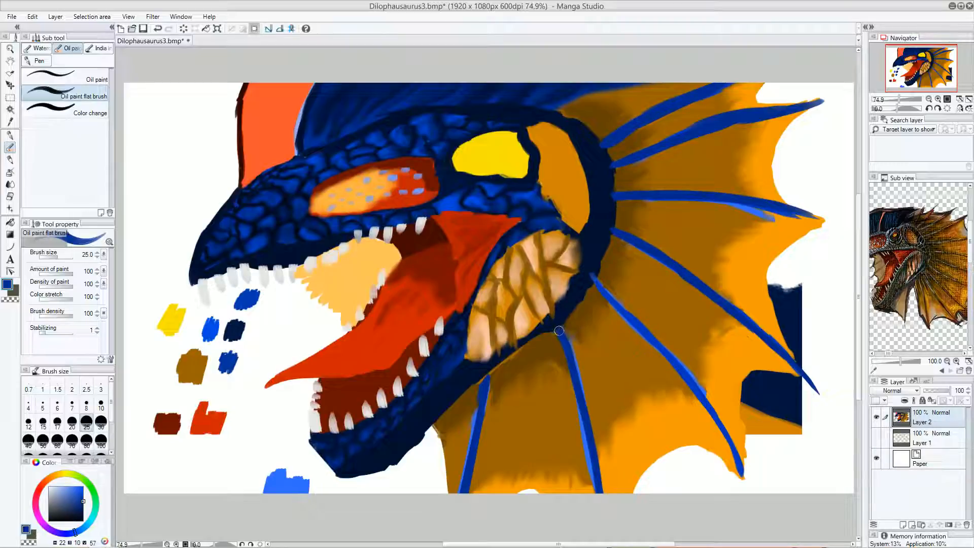
drag(480, 386, 482, 376)
Consult the reference's frill and sample the dark brown from the painted frill beside the base of the second spine
drag(943, 254, 940, 211)
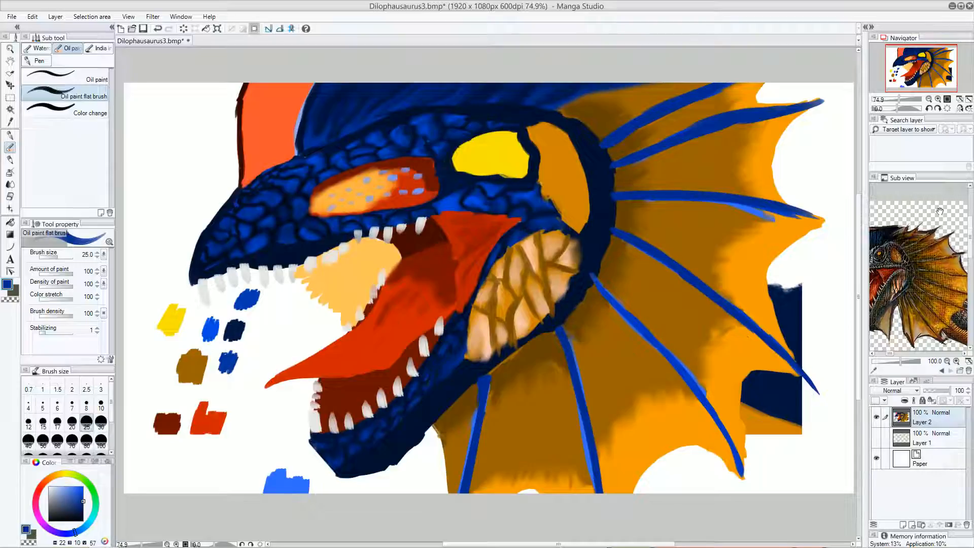
alt+click(642, 163)
drag(635, 168, 662, 155)
mouse_move(629, 188)
mouse_down()
mouse_move(650, 188)
mouse_move(635, 179)
mouse_move(671, 169)
mouse_up()
mouse_move(636, 178)
mouse_down()
mouse_move(695, 134)
mouse_move(656, 152)
mouse_move(681, 149)
mouse_move(631, 183)
mouse_move(662, 182)
mouse_move(648, 163)
mouse_move(682, 148)
mouse_up()
key(ctrl+z)
key(ctrl+z)
key(ctrl+z)
Paint dark brown shadows over the inner part of the upper frill, from above the topmost spine to below the fourth
mouse_move(663, 187)
mouse_down()
mouse_move(683, 183)
mouse_move(659, 167)
mouse_move(701, 142)
mouse_up()
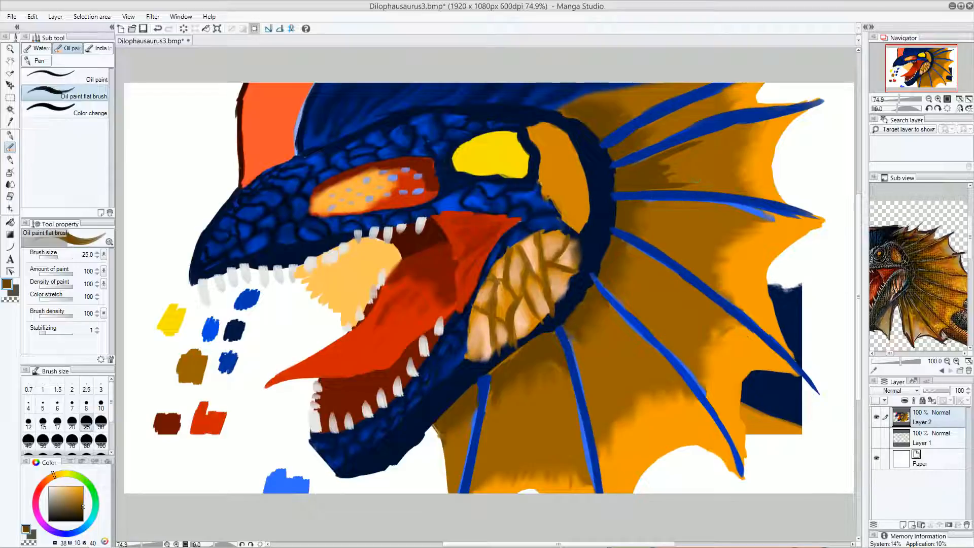
drag(629, 204, 694, 204)
mouse_move(626, 228)
mouse_down()
mouse_move(663, 236)
mouse_move(633, 224)
mouse_move(649, 206)
mouse_move(647, 237)
mouse_move(666, 240)
mouse_move(647, 237)
mouse_move(674, 254)
mouse_up()
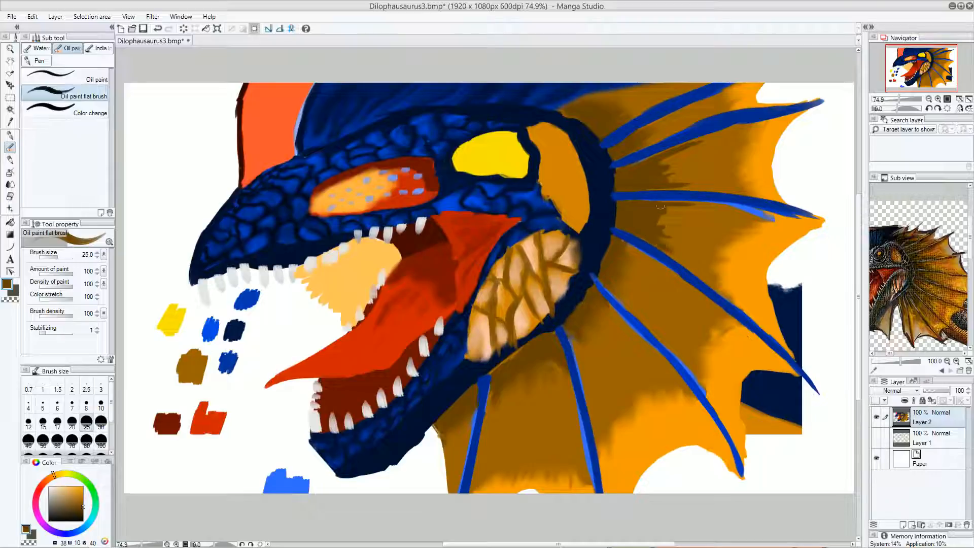
mouse_move(645, 138)
mouse_down()
mouse_move(671, 136)
mouse_move(659, 123)
mouse_move(686, 128)
mouse_move(616, 114)
mouse_move(662, 99)
mouse_up()
mouse_move(587, 101)
mouse_down()
mouse_move(641, 87)
mouse_move(595, 94)
mouse_move(617, 90)
mouse_move(592, 100)
mouse_move(621, 102)
mouse_move(630, 110)
mouse_move(621, 117)
mouse_move(600, 99)
mouse_move(562, 112)
mouse_move(619, 122)
mouse_up()
mouse_move(623, 250)
mouse_down()
mouse_move(644, 256)
mouse_move(608, 279)
mouse_move(624, 297)
mouse_move(609, 283)
mouse_move(614, 266)
mouse_move(648, 252)
mouse_move(650, 260)
mouse_move(624, 256)
mouse_move(632, 251)
mouse_move(619, 295)
mouse_move(620, 257)
mouse_move(627, 306)
mouse_move(635, 259)
mouse_move(630, 308)
mouse_move(663, 267)
mouse_move(656, 263)
mouse_move(670, 270)
mouse_move(630, 299)
mouse_move(641, 318)
mouse_move(629, 294)
mouse_move(634, 301)
mouse_move(644, 254)
mouse_up()
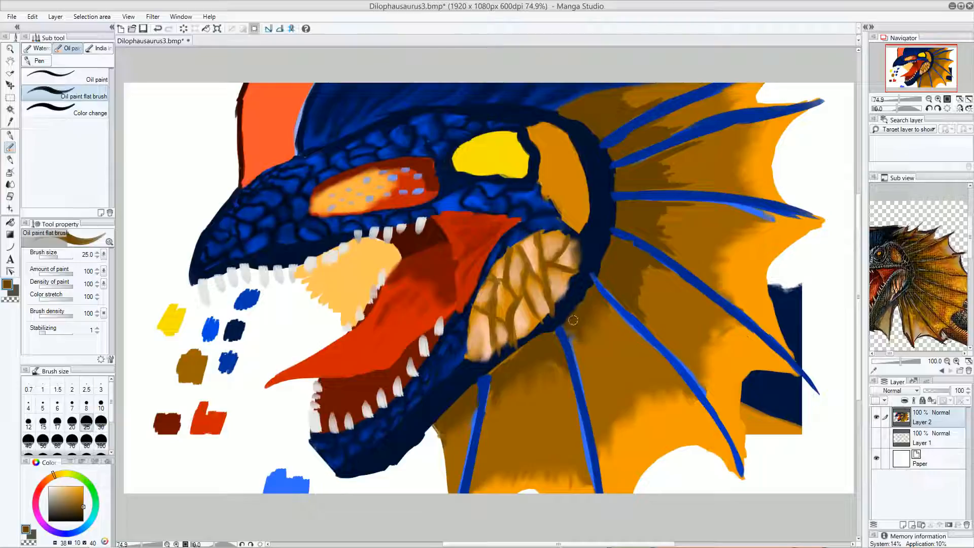
Paint dark brown shadows over the inner part of the lower frill, from the fifth spine to the edge beyond the lowest spine
drag(572, 339, 582, 371)
mouse_move(604, 302)
mouse_down()
mouse_move(640, 341)
mouse_move(621, 331)
mouse_up()
mouse_move(580, 375)
mouse_down()
mouse_move(583, 398)
mouse_move(588, 326)
mouse_move(594, 310)
mouse_move(614, 319)
mouse_move(604, 319)
mouse_up()
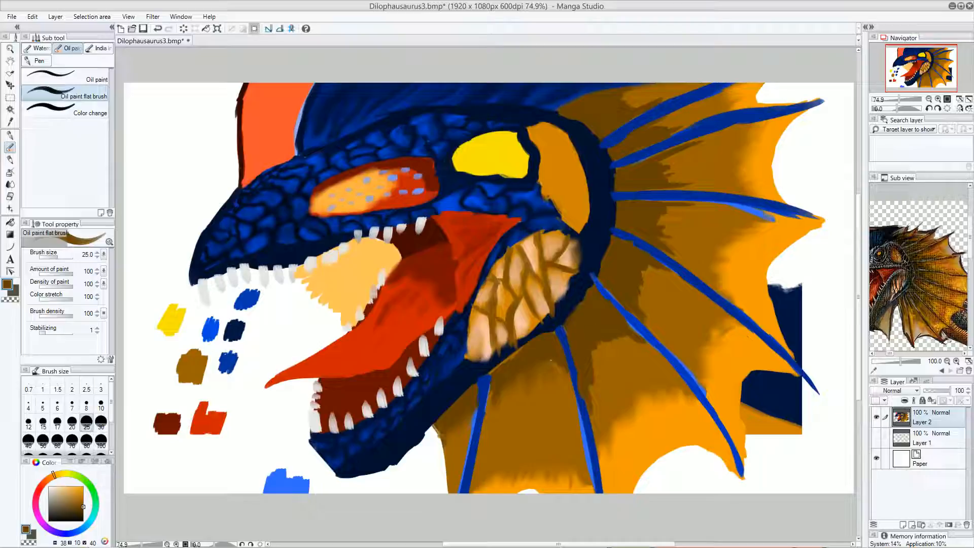
mouse_move(496, 392)
mouse_down()
mouse_move(484, 436)
mouse_move(495, 409)
mouse_move(488, 429)
mouse_up()
mouse_move(561, 363)
mouse_down()
mouse_move(573, 403)
mouse_move(558, 368)
mouse_move(549, 389)
mouse_move(539, 361)
mouse_move(521, 389)
mouse_move(512, 377)
mouse_move(531, 342)
mouse_move(493, 372)
mouse_move(505, 363)
mouse_move(502, 402)
mouse_move(514, 386)
mouse_move(514, 398)
mouse_move(536, 386)
mouse_move(563, 398)
mouse_move(567, 385)
mouse_move(576, 426)
mouse_up()
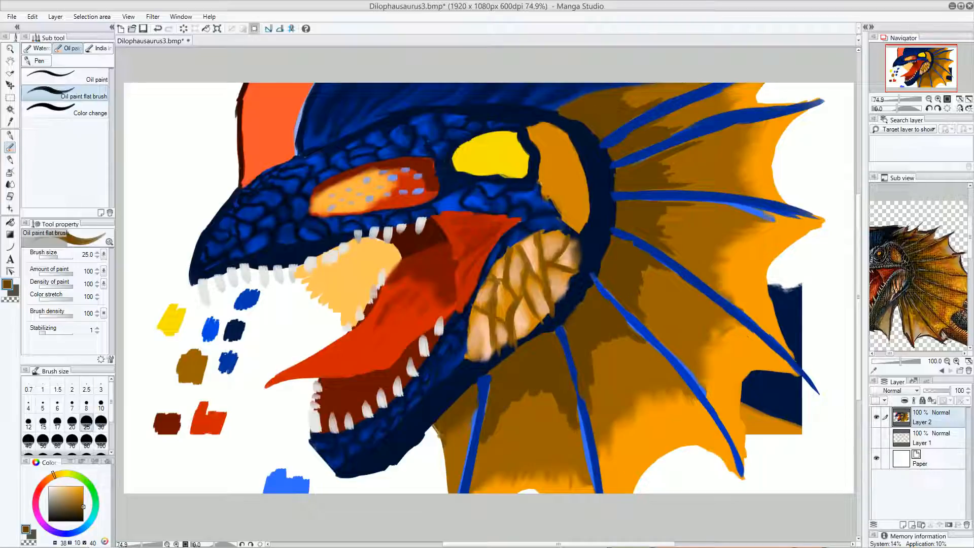
mouse_move(446, 442)
mouse_down()
mouse_move(471, 419)
mouse_move(447, 446)
mouse_move(446, 482)
mouse_up()
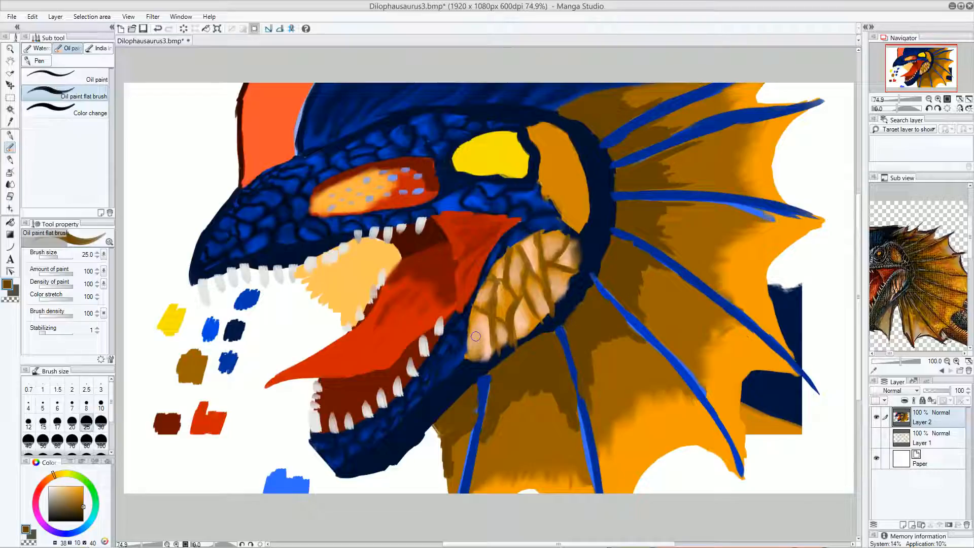
Smudge the brown and bright orange together in the lower frill sections with the Finger tip tool at size 30
click(9, 184)
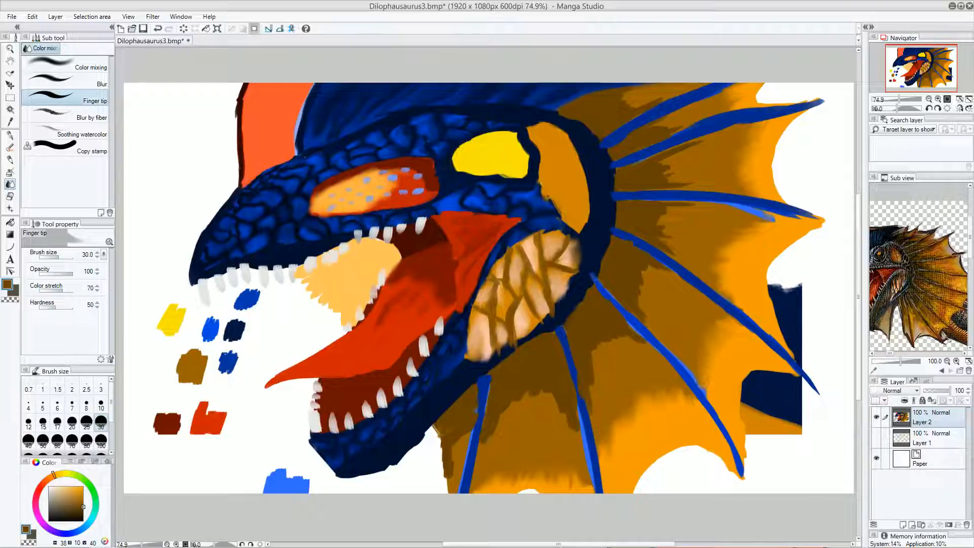
mouse_move(615, 425)
mouse_down()
mouse_move(620, 438)
mouse_move(628, 406)
mouse_move(643, 418)
mouse_move(665, 412)
mouse_move(676, 386)
mouse_up()
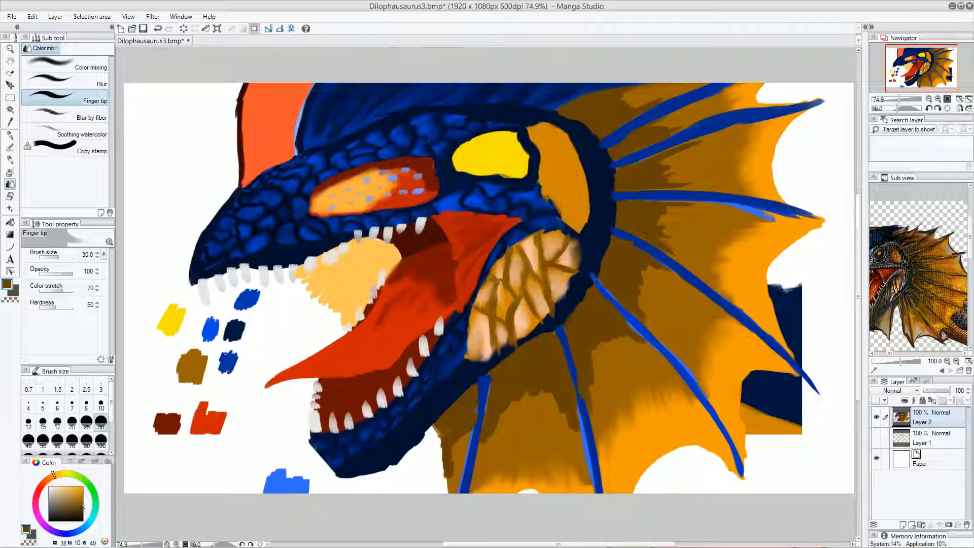
mouse_move(516, 475)
mouse_down()
mouse_move(514, 491)
mouse_move(505, 464)
mouse_up()
mouse_move(490, 486)
mouse_down()
mouse_move(486, 454)
mouse_move(473, 479)
mouse_move(497, 452)
mouse_move(484, 464)
mouse_up()
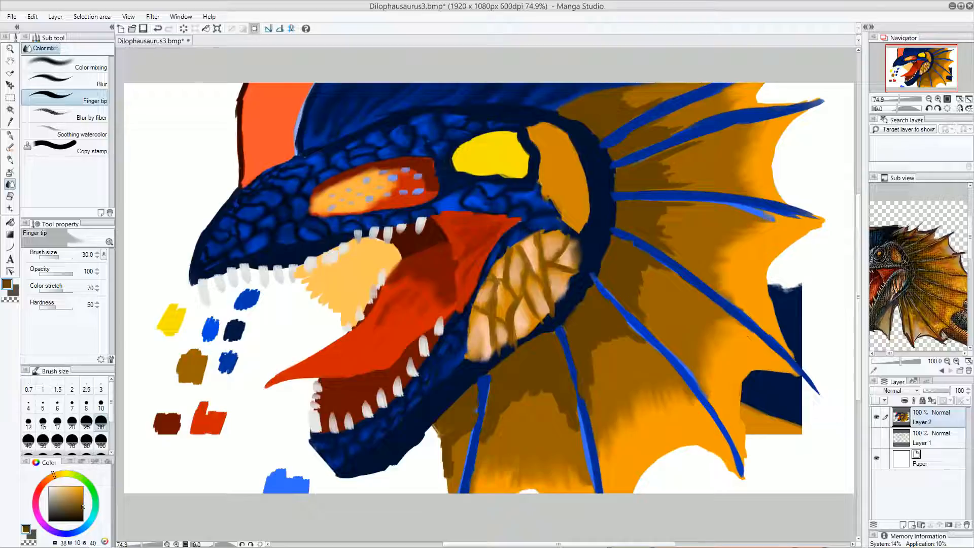
drag(714, 393, 700, 377)
drag(727, 346, 709, 361)
drag(731, 321, 711, 329)
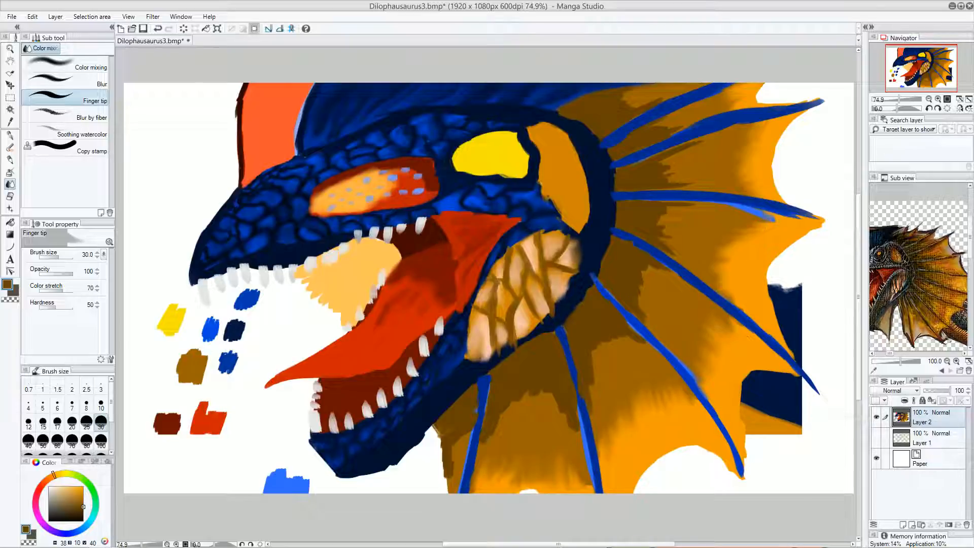
Smudge the bright orange rim into the brown in the frill's upper sections, around the first three spines
mouse_move(746, 123)
mouse_down()
mouse_move(762, 128)
mouse_move(734, 127)
mouse_move(739, 161)
mouse_move(741, 148)
mouse_move(726, 162)
mouse_up()
mouse_move(761, 168)
mouse_down()
mouse_move(730, 192)
mouse_move(744, 194)
mouse_up()
mouse_move(735, 90)
mouse_down()
mouse_move(717, 94)
mouse_move(725, 111)
mouse_up()
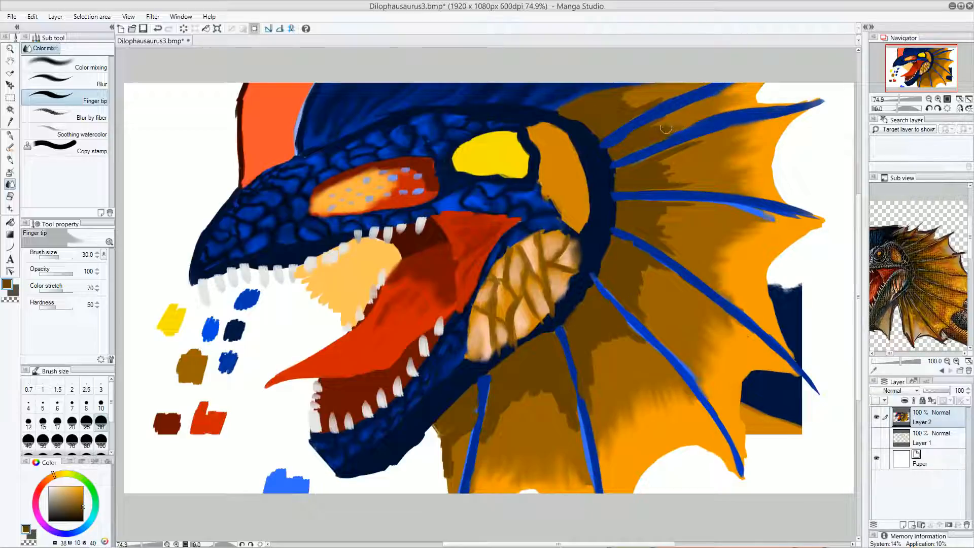
Blend the dark brown shadows into the lighter brown between the upper frill spines, down to the fifth spine
mouse_move(658, 135)
mouse_down()
mouse_move(699, 122)
mouse_move(648, 131)
mouse_move(672, 120)
mouse_up()
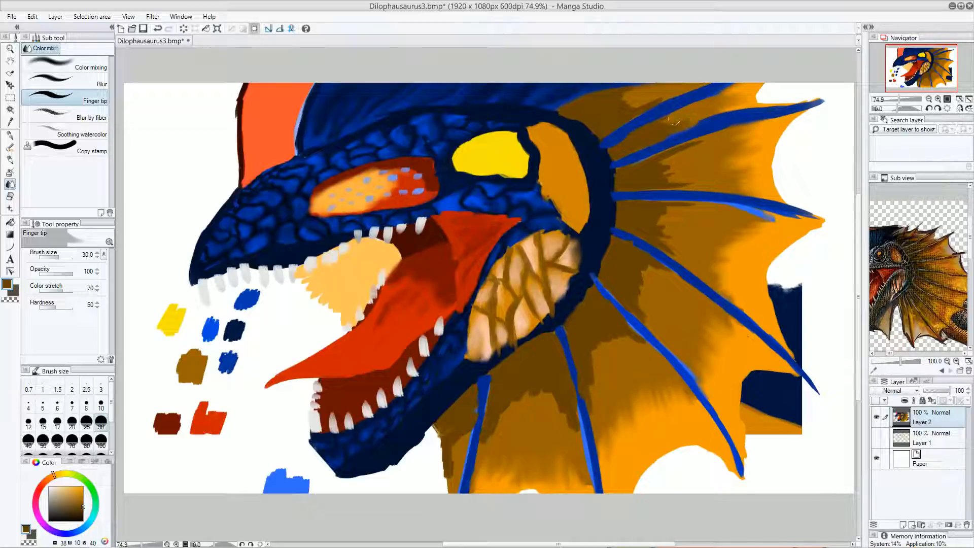
mouse_move(619, 95)
mouse_down()
mouse_move(639, 90)
mouse_move(627, 107)
mouse_move(660, 99)
mouse_move(627, 113)
mouse_move(643, 111)
mouse_move(615, 111)
mouse_move(604, 98)
mouse_move(570, 103)
mouse_up()
mouse_move(639, 178)
mouse_down()
mouse_move(699, 143)
mouse_move(662, 170)
mouse_move(676, 174)
mouse_move(664, 184)
mouse_move(690, 186)
mouse_move(695, 146)
mouse_move(662, 166)
mouse_move(708, 143)
mouse_move(646, 175)
mouse_move(673, 173)
mouse_move(665, 183)
mouse_move(686, 186)
mouse_move(635, 184)
mouse_up()
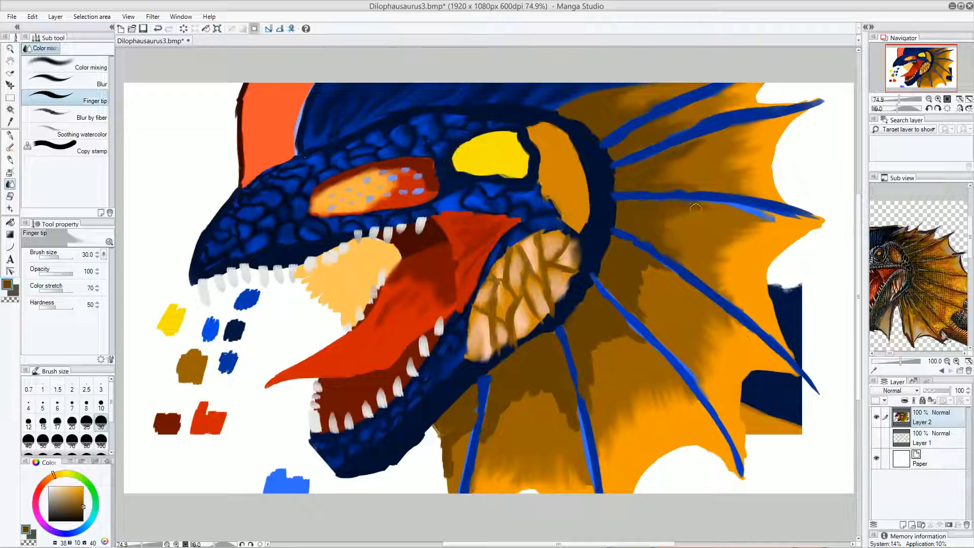
mouse_move(603, 205)
mouse_down()
mouse_move(628, 257)
mouse_move(622, 246)
mouse_move(644, 272)
mouse_move(662, 268)
mouse_move(692, 286)
mouse_up()
drag(624, 298, 657, 336)
mouse_move(627, 293)
mouse_down()
mouse_move(651, 321)
mouse_move(635, 289)
mouse_move(656, 276)
mouse_move(648, 259)
mouse_move(673, 272)
mouse_move(640, 302)
mouse_up()
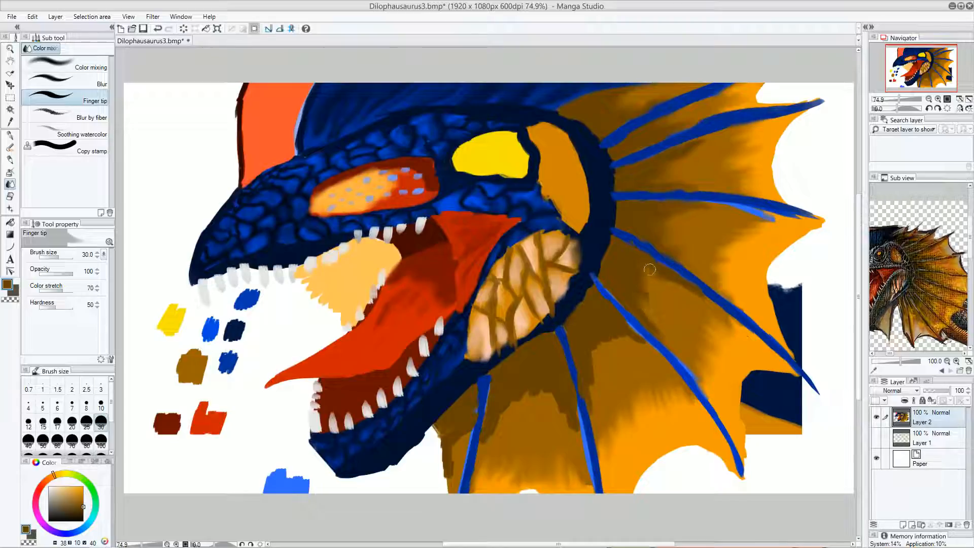
Blend the dark brown shadow edges in the lower frill sections, from the fifth spine to behind the lower jaw
drag(608, 315, 656, 353)
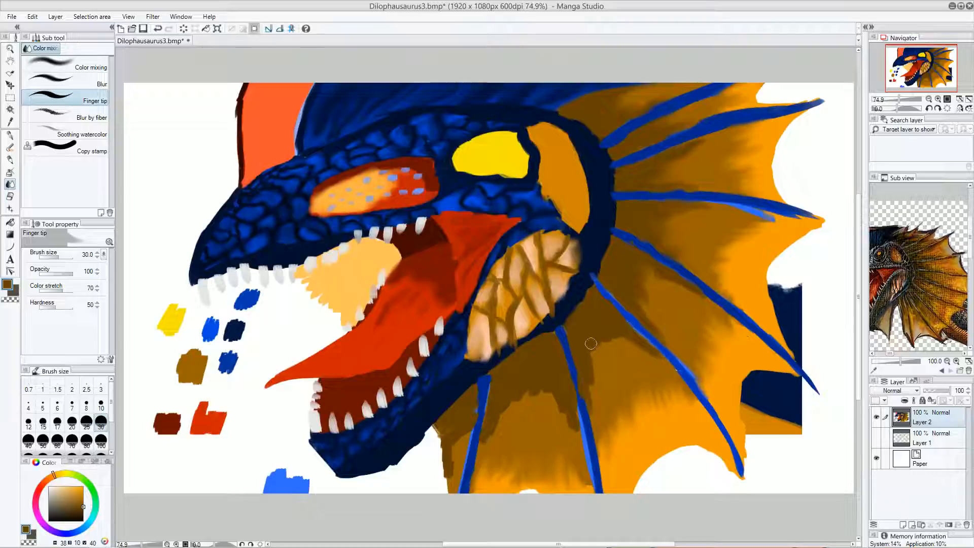
mouse_move(597, 390)
mouse_down()
mouse_move(593, 346)
mouse_move(616, 332)
mouse_move(636, 345)
mouse_move(588, 314)
mouse_move(588, 341)
mouse_move(595, 300)
mouse_move(615, 349)
mouse_up()
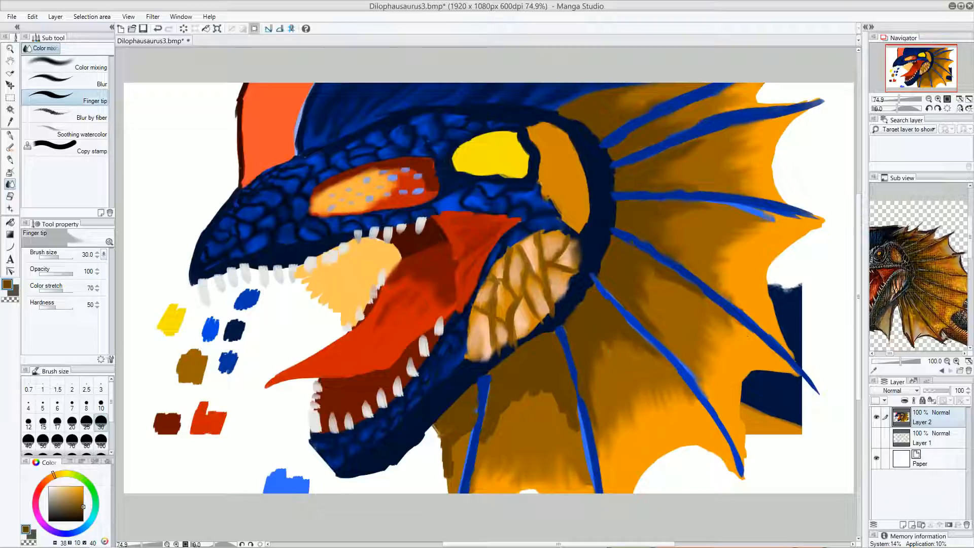
mouse_move(491, 412)
mouse_down()
mouse_move(495, 399)
mouse_move(485, 437)
mouse_move(502, 405)
mouse_move(549, 388)
mouse_move(576, 423)
mouse_move(555, 388)
mouse_move(542, 389)
mouse_up()
mouse_move(442, 442)
mouse_down()
mouse_move(449, 473)
mouse_move(470, 416)
mouse_move(452, 444)
mouse_move(436, 426)
mouse_move(448, 471)
mouse_move(452, 412)
mouse_move(446, 454)
mouse_move(442, 426)
mouse_move(448, 464)
mouse_move(467, 420)
mouse_up()
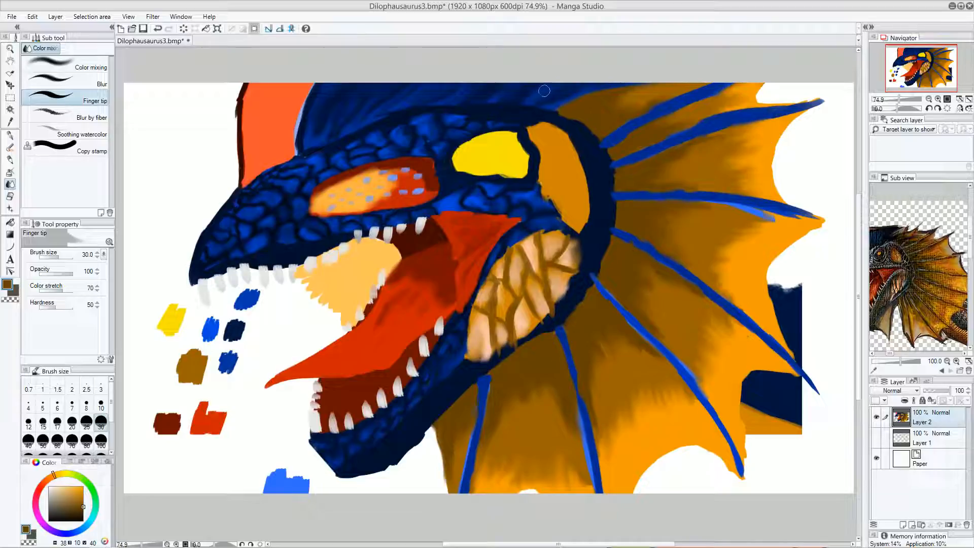
Sample the dark navy and paint over the area around the eye with the Oil paint flat brush, leaving only a small yellow sliver
alt+click(512, 116)
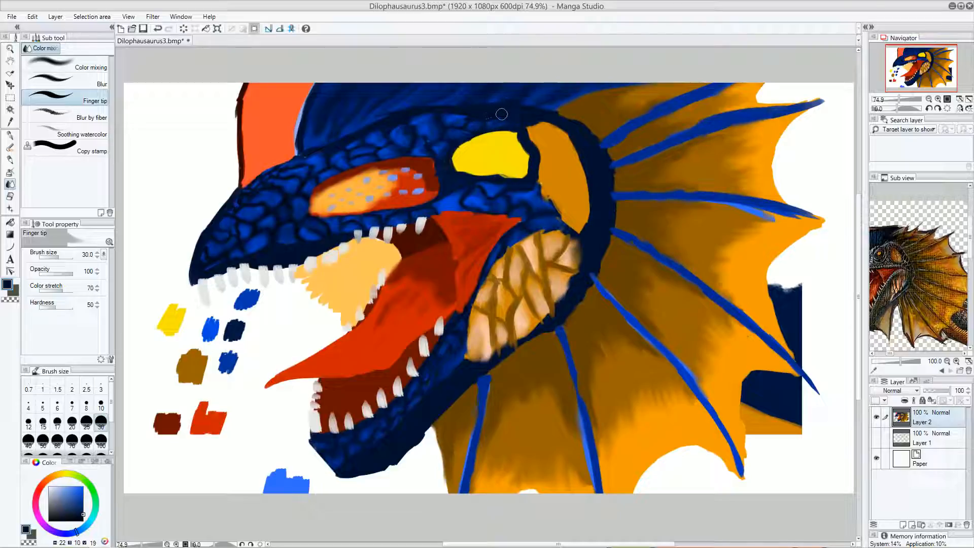
mouse_move(445, 166)
mouse_down()
mouse_move(473, 184)
mouse_move(523, 157)
mouse_move(533, 178)
mouse_move(511, 193)
mouse_up()
click(10, 148)
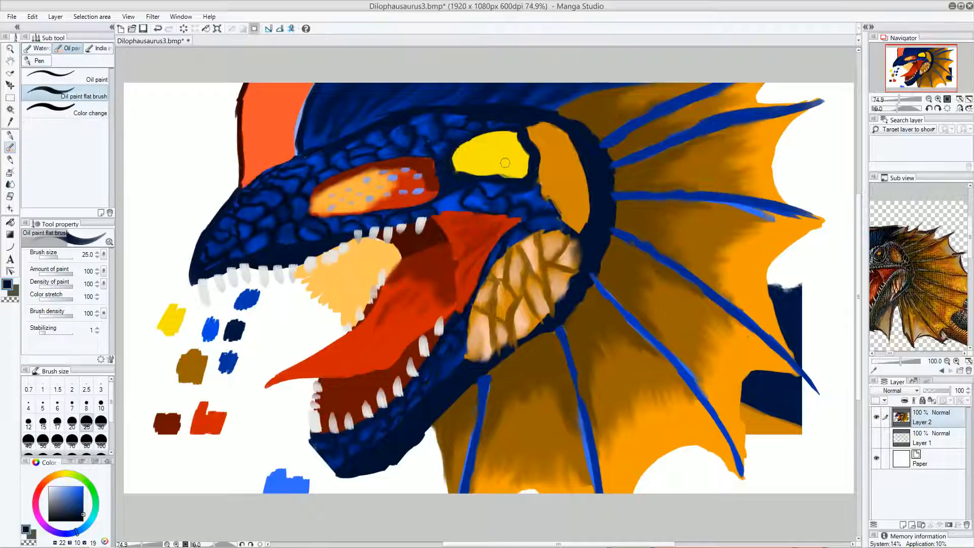
drag(493, 183, 459, 176)
mouse_move(535, 175)
mouse_down()
mouse_move(498, 191)
mouse_move(523, 180)
mouse_move(469, 187)
mouse_move(488, 190)
mouse_move(479, 195)
mouse_move(458, 169)
mouse_move(496, 190)
mouse_move(529, 178)
mouse_up()
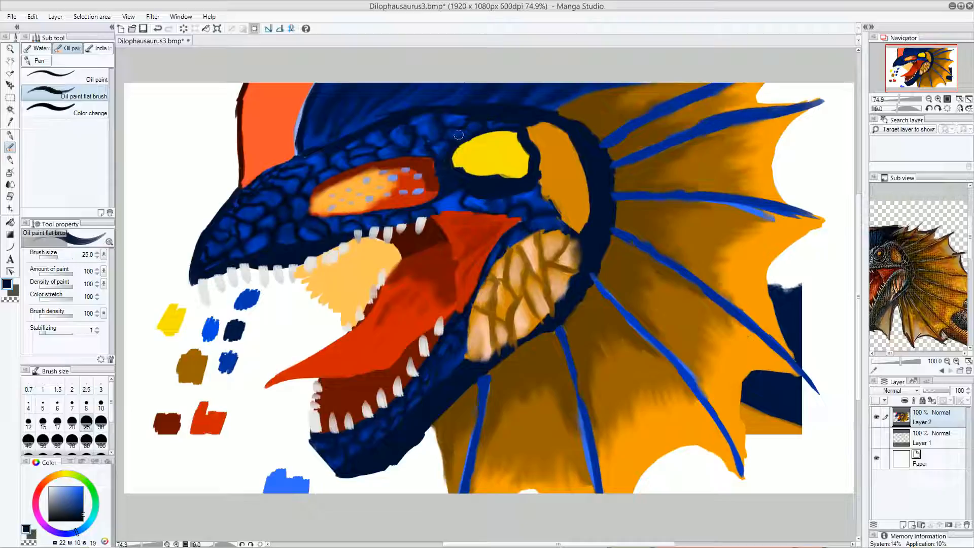
mouse_move(477, 131)
mouse_down()
mouse_move(453, 159)
mouse_move(476, 130)
mouse_move(455, 155)
mouse_move(462, 171)
mouse_move(468, 137)
mouse_move(507, 127)
mouse_move(526, 151)
mouse_move(522, 176)
mouse_move(468, 170)
mouse_move(470, 151)
mouse_move(499, 130)
mouse_move(465, 162)
mouse_move(509, 167)
mouse_move(506, 129)
mouse_move(469, 173)
mouse_move(496, 135)
mouse_move(515, 139)
mouse_move(491, 172)
mouse_move(509, 135)
mouse_move(512, 163)
mouse_move(472, 171)
mouse_move(492, 141)
mouse_move(518, 155)
mouse_move(505, 139)
mouse_move(480, 148)
mouse_up()
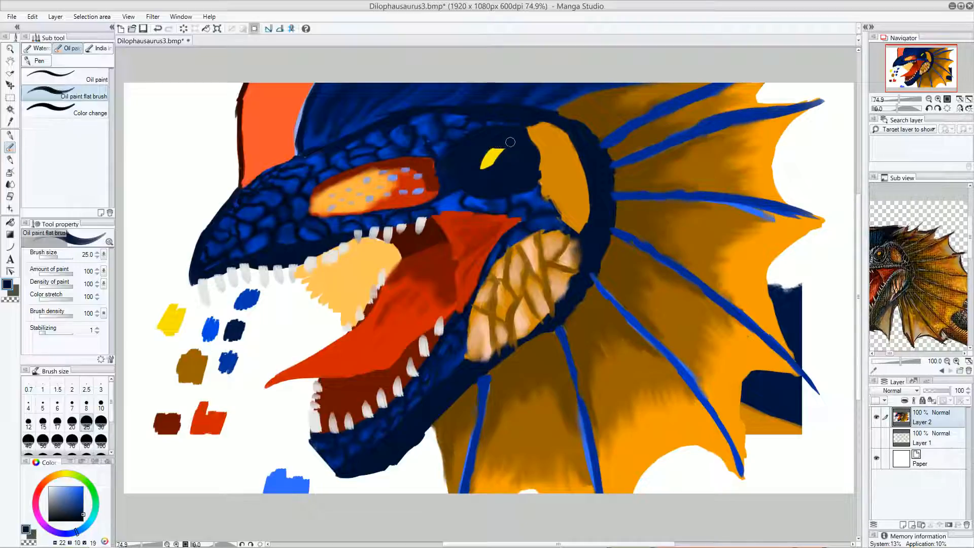
Reshape the small yellow eye within the dark socket, alternating between the sampled yellow and dark navy
alt+click(494, 154)
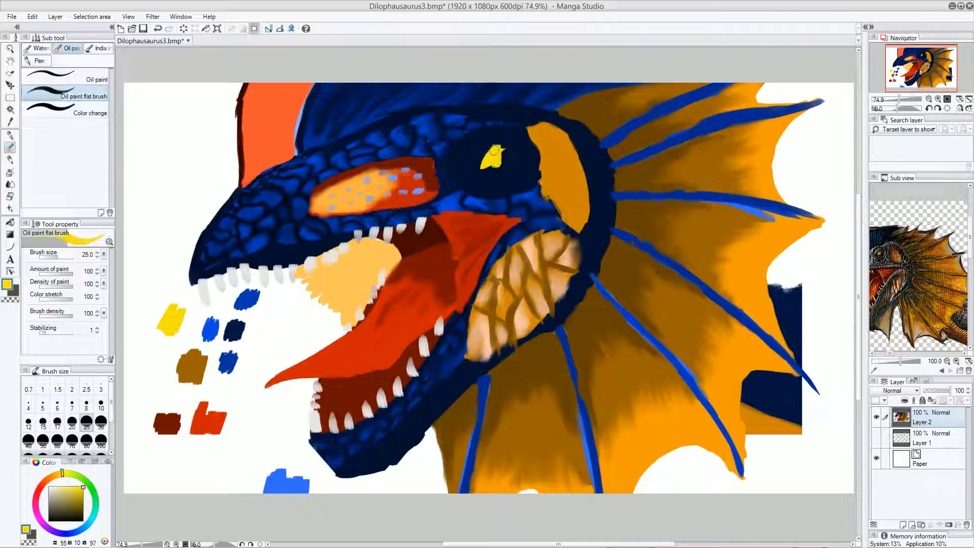
alt+click(508, 149)
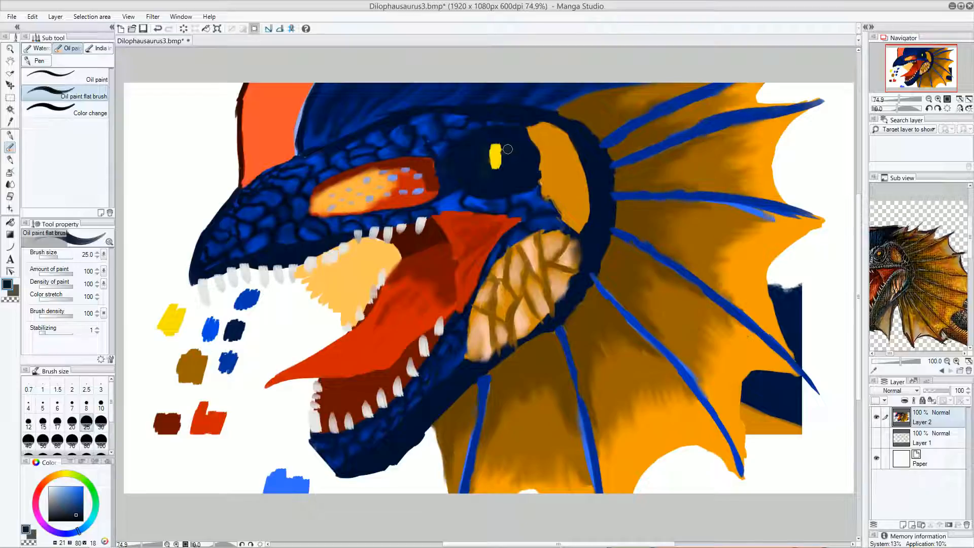
alt+click(495, 155)
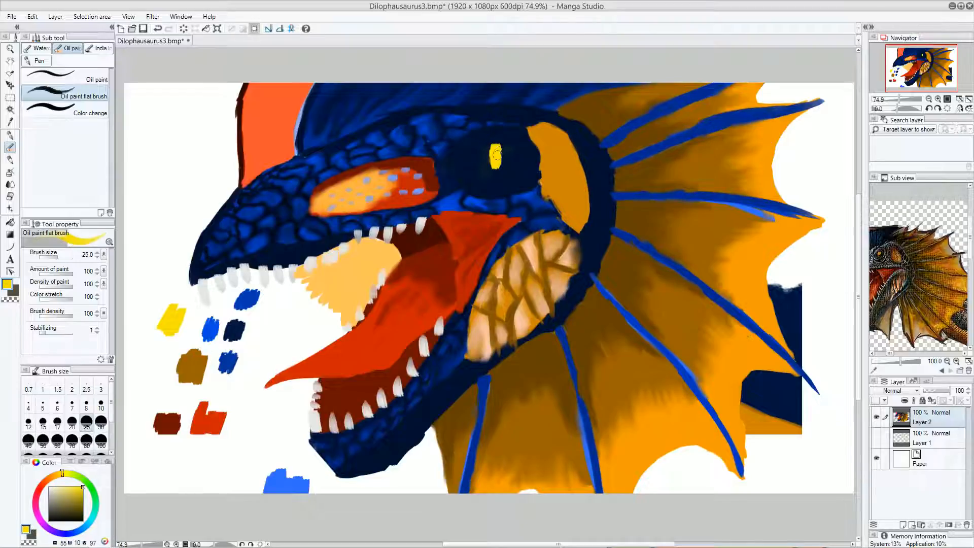
mouse_move(491, 155)
mouse_down()
mouse_move(503, 147)
mouse_move(487, 163)
mouse_move(487, 151)
mouse_up()
Paint the brow and lid folds around the eye socket in sampled blue, and round off the yellow eye
alt+click(450, 137)
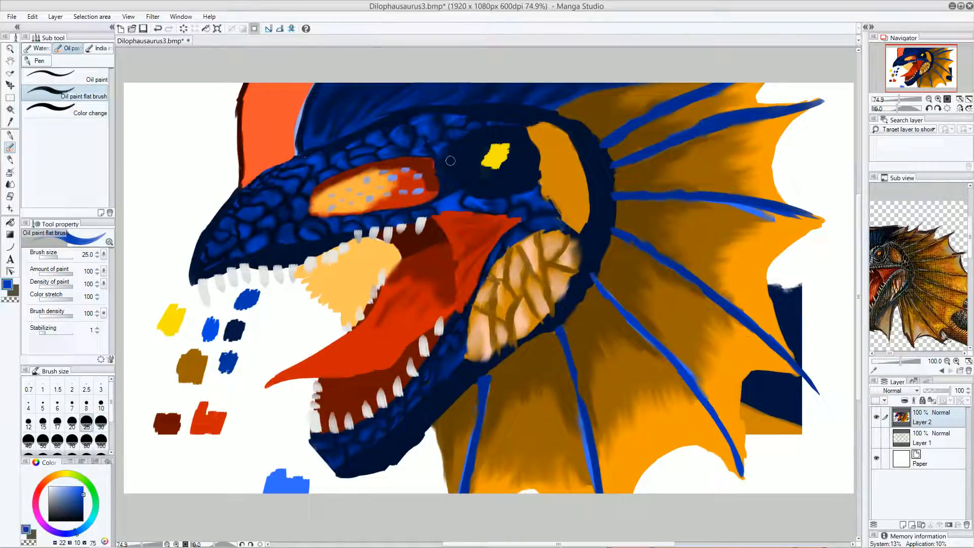
mouse_move(461, 158)
mouse_down()
mouse_move(530, 127)
mouse_move(477, 141)
mouse_move(491, 129)
mouse_move(481, 132)
mouse_move(450, 163)
mouse_move(468, 125)
mouse_move(452, 158)
mouse_move(484, 119)
mouse_move(466, 136)
mouse_move(562, 119)
mouse_move(471, 135)
mouse_move(508, 104)
mouse_move(459, 142)
mouse_move(482, 112)
mouse_move(472, 136)
mouse_move(538, 114)
mouse_move(481, 133)
mouse_move(491, 122)
mouse_move(533, 111)
mouse_move(466, 147)
mouse_move(453, 172)
mouse_move(457, 157)
mouse_move(470, 165)
mouse_move(462, 154)
mouse_move(451, 190)
mouse_up()
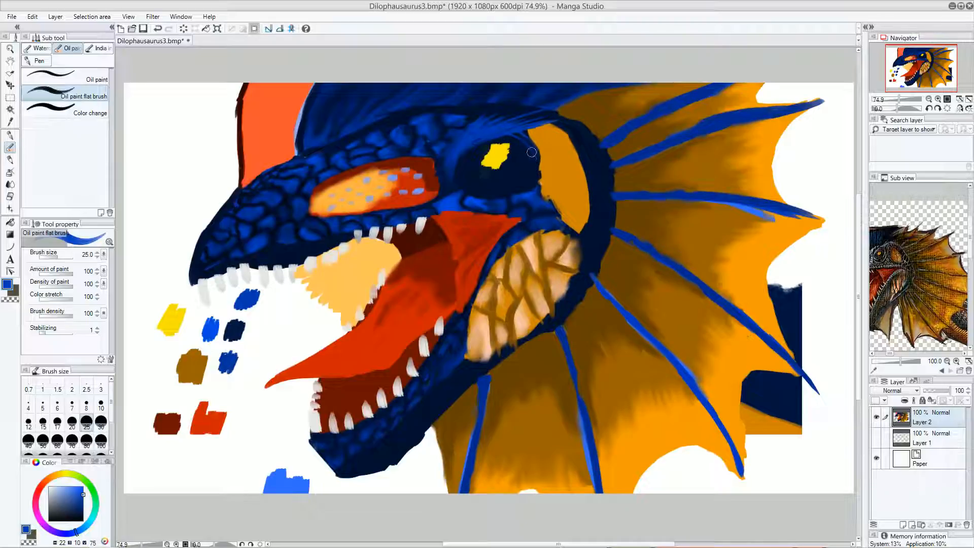
mouse_move(532, 158)
mouse_down()
mouse_move(491, 189)
mouse_move(462, 163)
mouse_up()
mouse_move(539, 168)
mouse_down()
mouse_move(513, 180)
mouse_move(501, 141)
mouse_move(512, 144)
mouse_move(482, 163)
mouse_move(512, 146)
mouse_move(490, 163)
mouse_move(499, 152)
mouse_up()
alt+click(481, 149)
alt+click(499, 152)
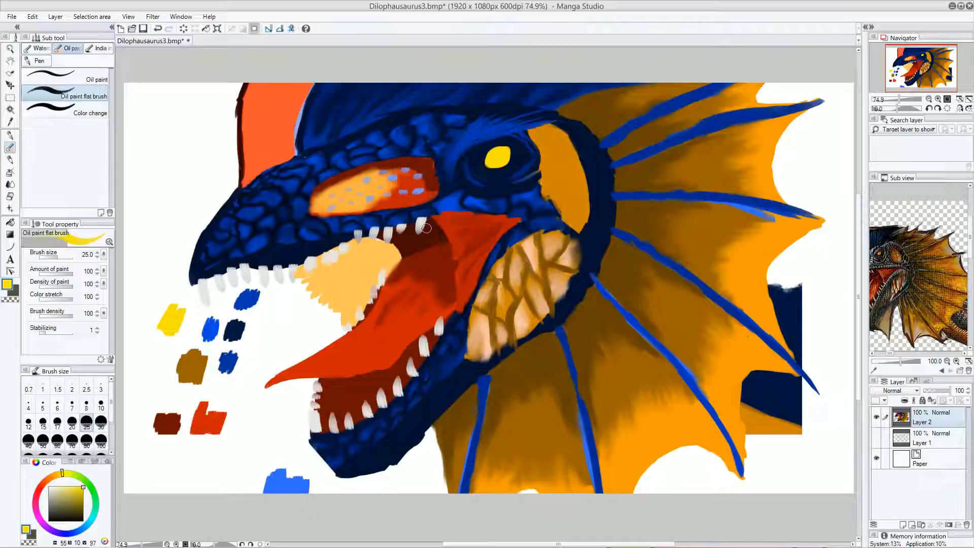
Darken the sampled navy to near-black and paint it around the yellow eye, using the reference's eye as a guide
click(956, 361)
click(956, 361)
click(956, 361)
drag(886, 264, 923, 274)
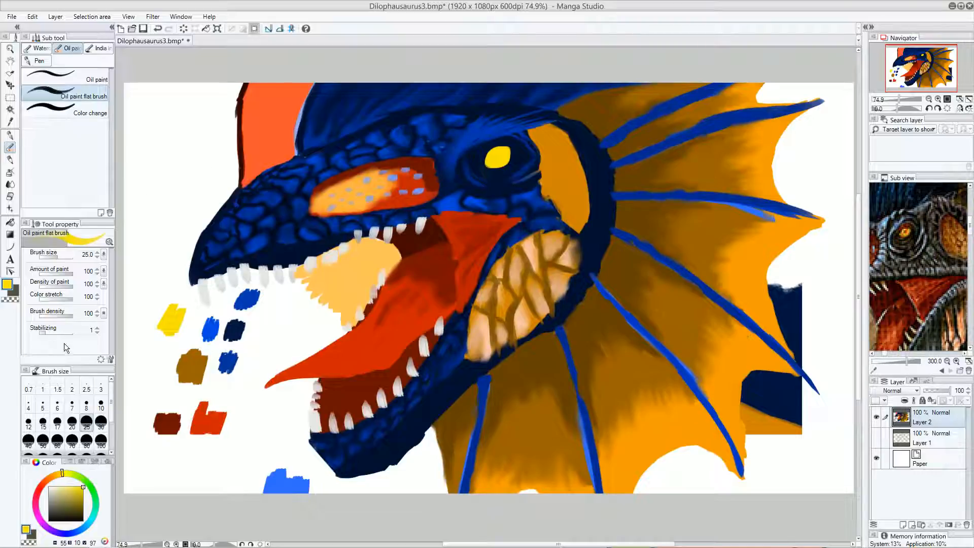
alt+click(442, 166)
drag(81, 512, 76, 530)
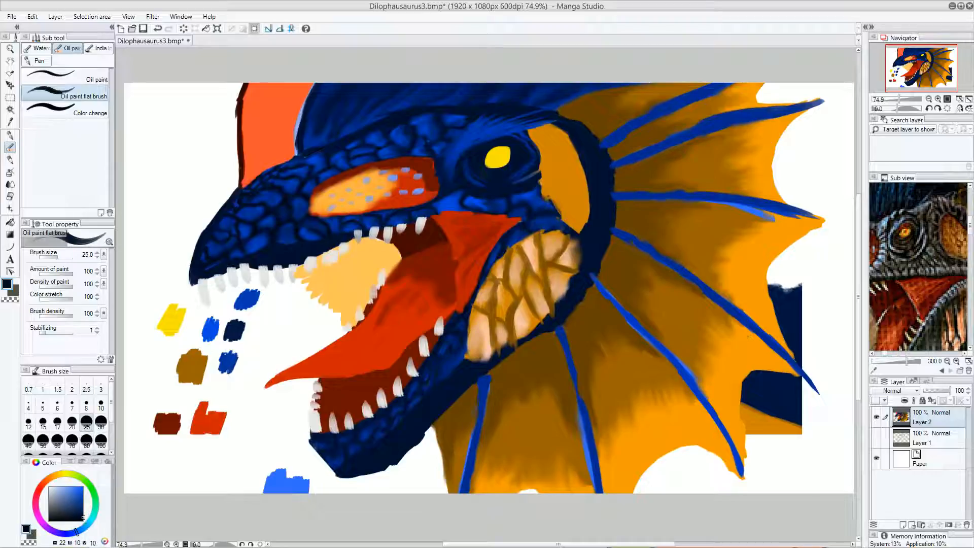
mouse_move(477, 166)
mouse_down()
mouse_move(503, 177)
mouse_move(485, 177)
mouse_move(526, 162)
mouse_move(514, 165)
mouse_move(520, 153)
mouse_move(501, 170)
mouse_move(474, 165)
mouse_move(489, 178)
mouse_move(476, 174)
mouse_move(517, 169)
mouse_move(485, 179)
mouse_move(524, 167)
mouse_move(482, 190)
mouse_move(531, 165)
mouse_move(490, 183)
mouse_move(474, 157)
mouse_move(476, 172)
mouse_move(480, 155)
mouse_move(518, 147)
mouse_up()
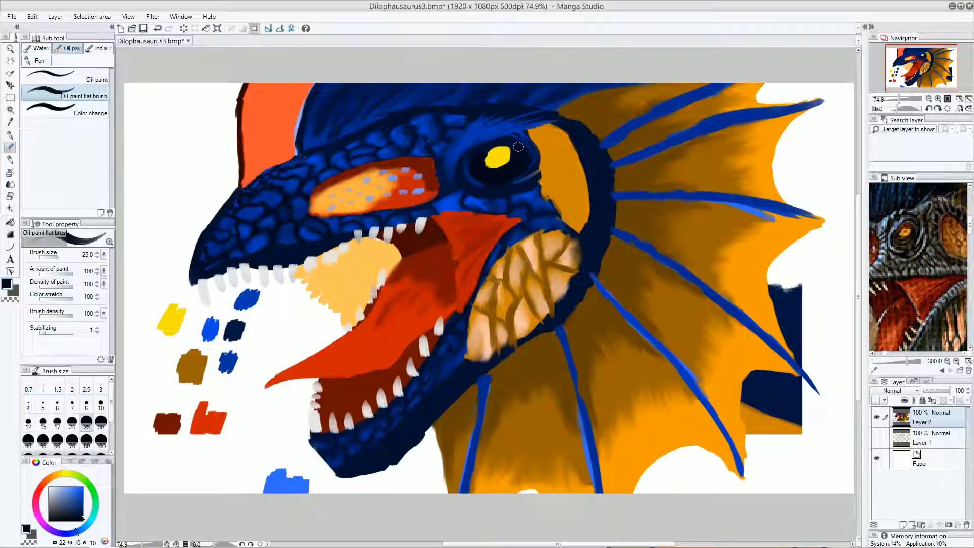
Paint the upper eyelid and brow in sampled blue, and touch up the eye's upper edge with the near-black
alt+click(492, 137)
mouse_move(471, 161)
mouse_down()
mouse_move(507, 134)
mouse_move(473, 149)
mouse_move(483, 141)
mouse_move(533, 134)
mouse_move(487, 139)
mouse_move(531, 136)
mouse_move(510, 132)
mouse_up()
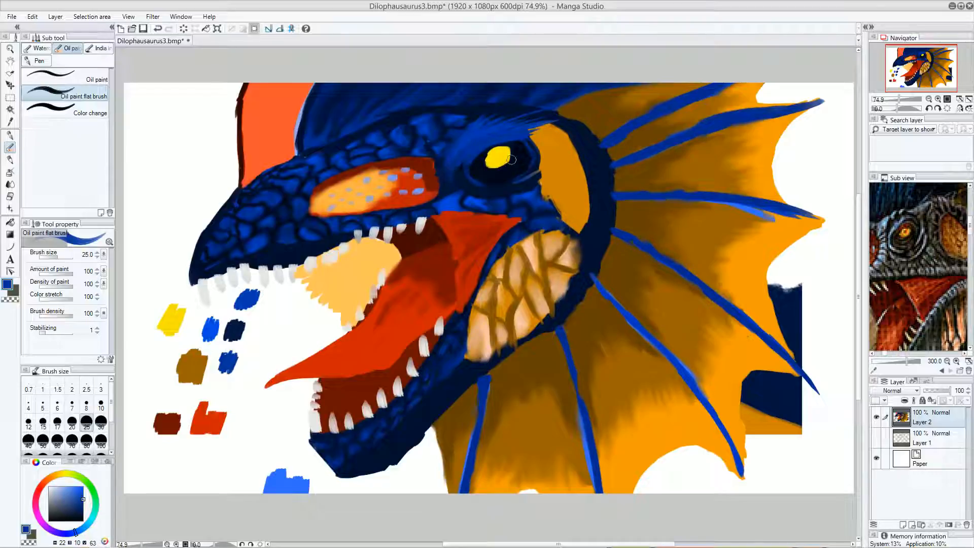
alt+click(517, 149)
mouse_move(502, 144)
mouse_down()
mouse_move(488, 152)
mouse_move(520, 144)
mouse_move(500, 144)
mouse_up()
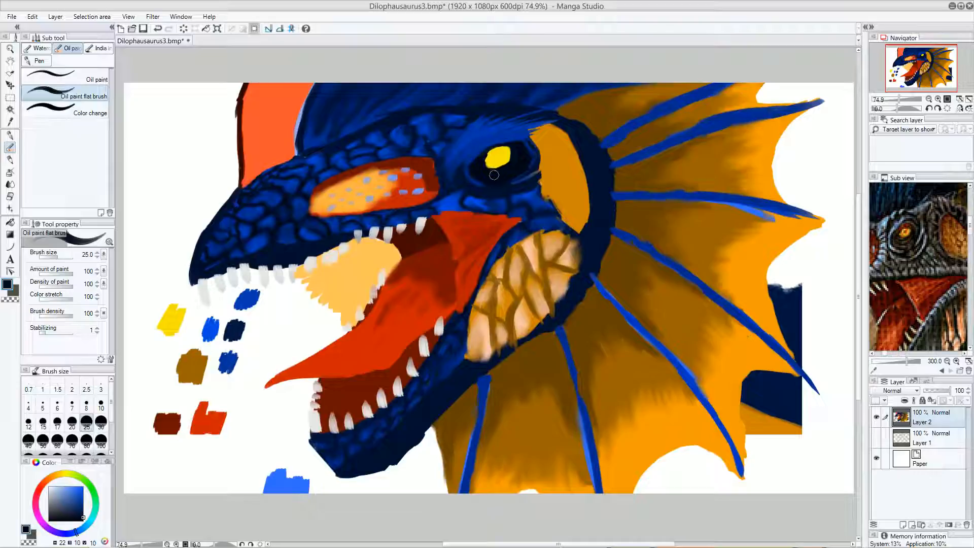
Paint a small near-black pupil in the middle of the yellow eye, refining its shape with the sampled yellow and black
click(61, 506)
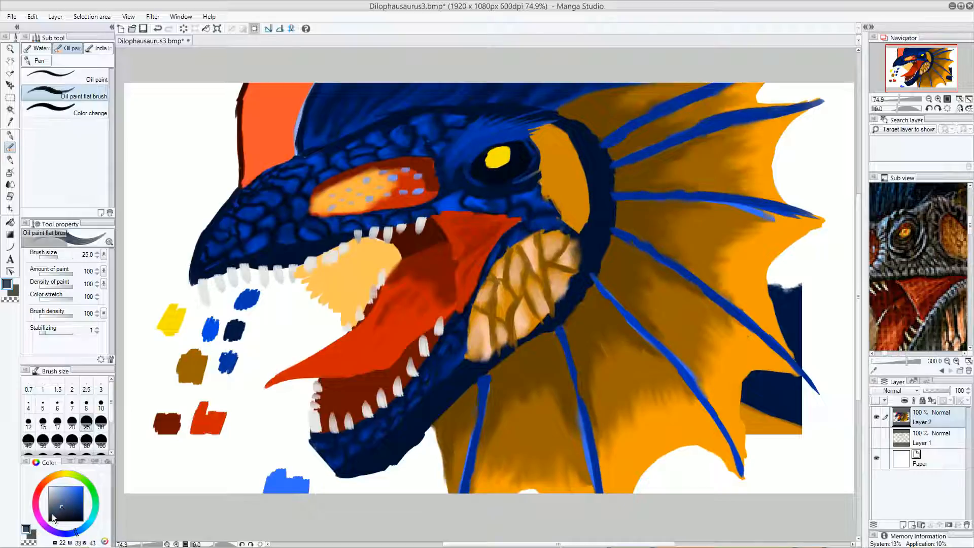
click(48, 521)
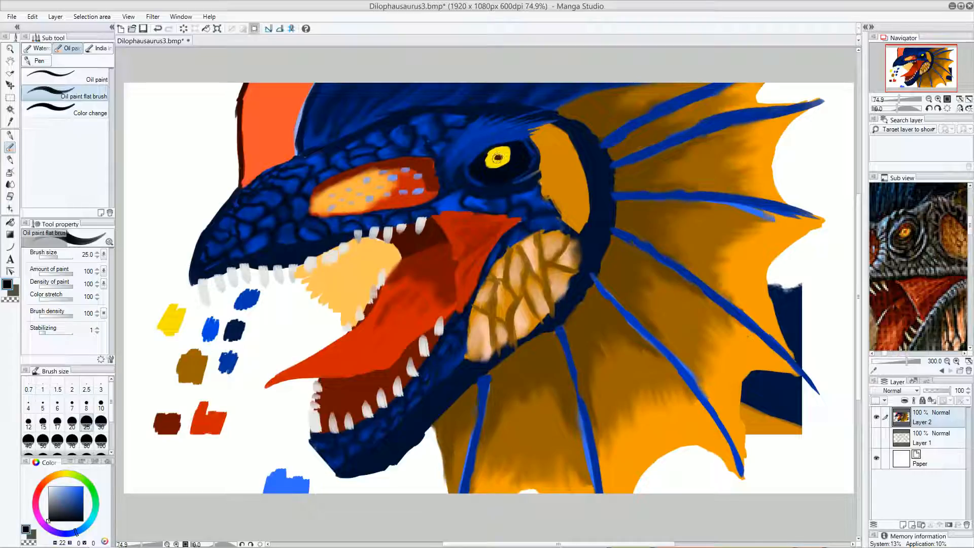
click(499, 157)
alt+click(505, 150)
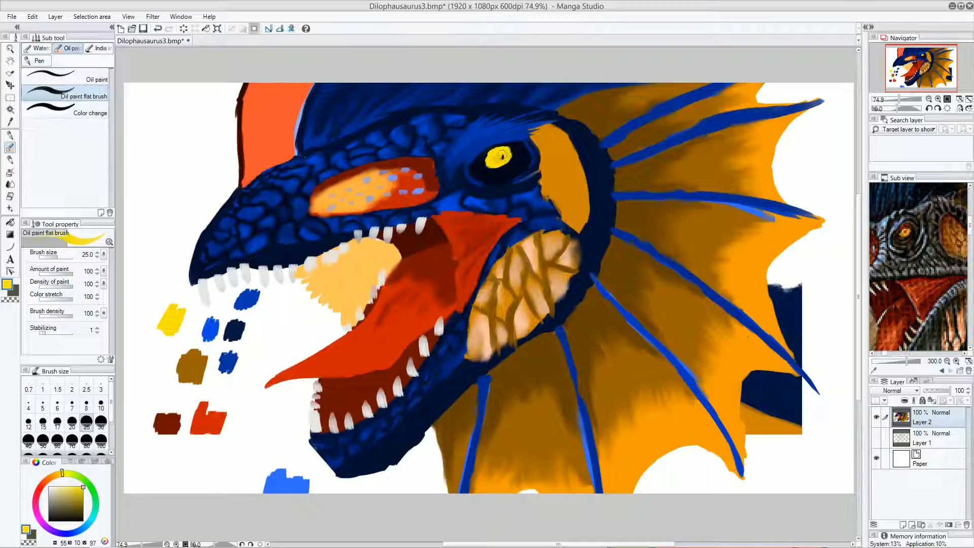
alt+click(500, 157)
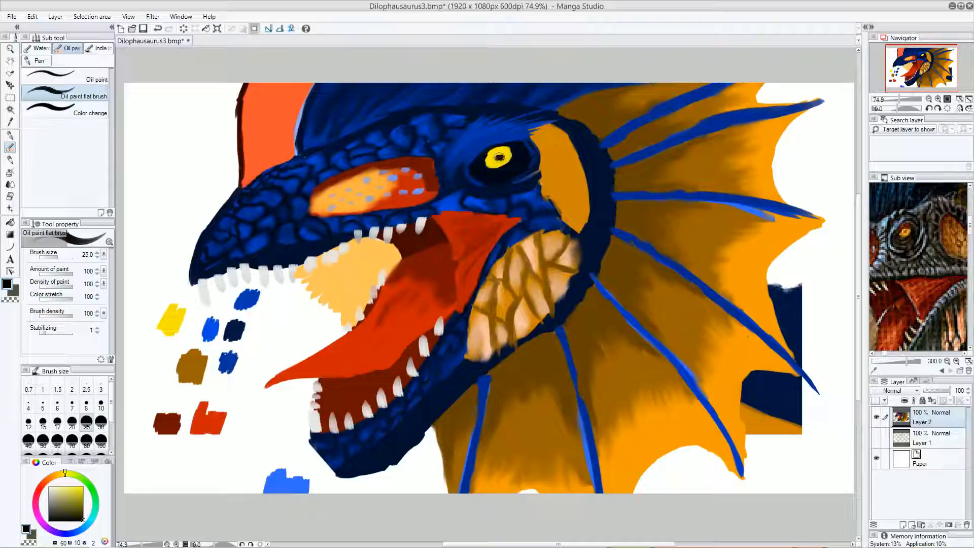
alt+click(502, 152)
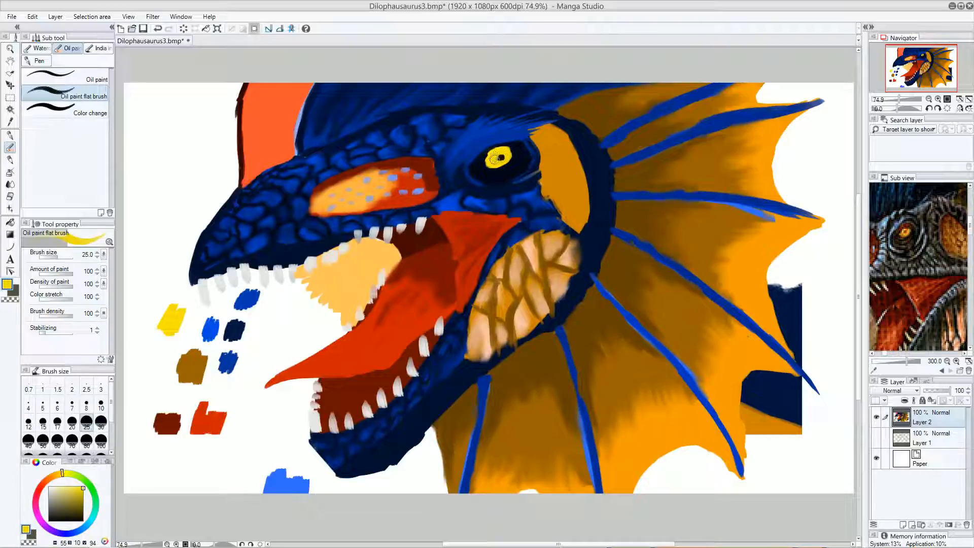
Shade the yellow iris around the pupil in orange with the Oil paint flat brush at size 10
click(56, 472)
drag(81, 486, 84, 482)
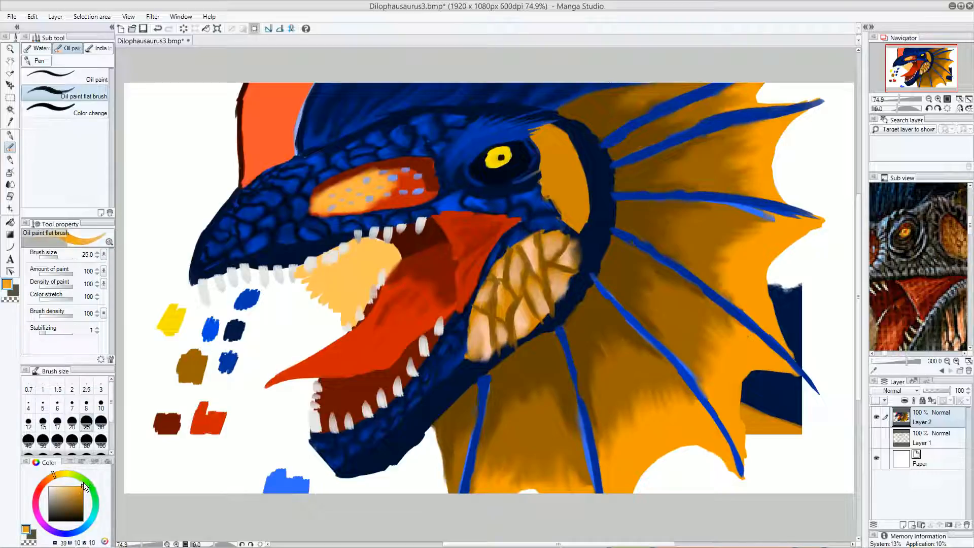
click(101, 404)
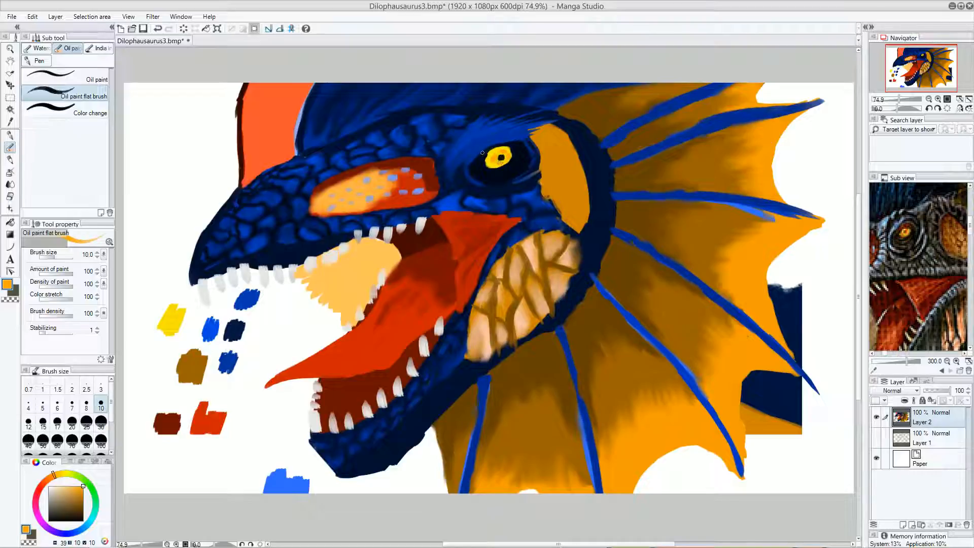
Blend the orange shading into the yellow iris and soften the pupil's edge with the Finger tip tool at size 10
click(10, 184)
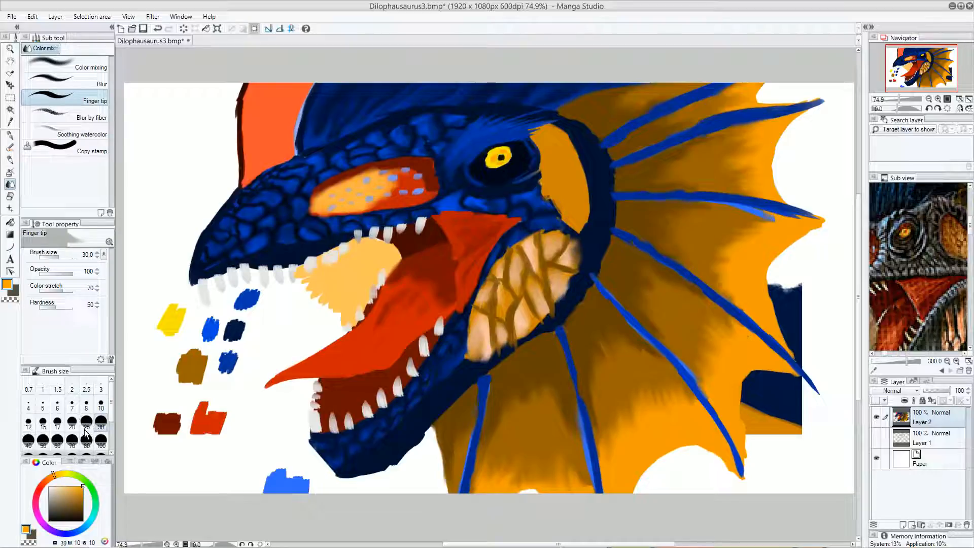
click(102, 406)
click(936, 100)
click(936, 100)
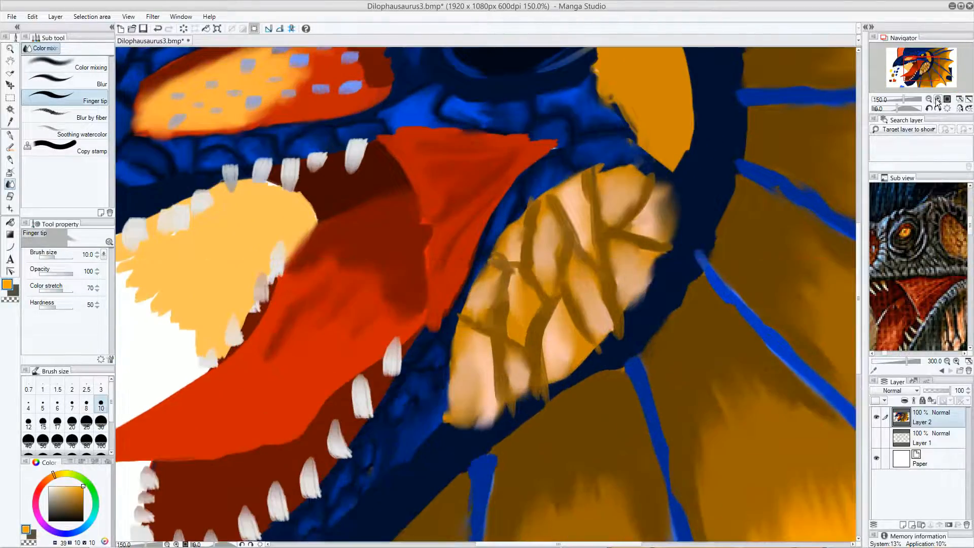
click(936, 100)
click(936, 100)
drag(931, 82, 929, 55)
mouse_move(509, 175)
mouse_down()
mouse_move(475, 175)
mouse_move(457, 212)
mouse_move(468, 205)
mouse_move(459, 191)
mouse_move(465, 212)
mouse_move(493, 171)
mouse_up()
drag(459, 216, 453, 241)
mouse_move(465, 193)
mouse_down()
mouse_move(474, 224)
mouse_move(477, 202)
mouse_move(463, 228)
mouse_move(471, 244)
mouse_up()
mouse_move(480, 207)
mouse_down()
mouse_move(523, 165)
mouse_move(542, 177)
mouse_move(544, 161)
mouse_move(545, 175)
mouse_move(514, 168)
mouse_move(535, 165)
mouse_move(465, 183)
mouse_move(472, 191)
mouse_move(483, 176)
mouse_move(475, 240)
mouse_move(500, 224)
mouse_move(471, 226)
mouse_move(491, 180)
mouse_move(496, 235)
mouse_move(474, 204)
mouse_move(498, 237)
mouse_move(469, 240)
mouse_move(469, 183)
mouse_move(449, 210)
mouse_move(465, 177)
mouse_move(484, 214)
mouse_move(464, 219)
mouse_move(482, 159)
mouse_move(465, 253)
mouse_move(515, 189)
mouse_move(541, 180)
mouse_move(540, 164)
mouse_move(545, 190)
mouse_move(525, 173)
mouse_move(543, 185)
mouse_move(535, 221)
mouse_move(556, 177)
mouse_move(536, 222)
mouse_move(503, 237)
mouse_move(549, 192)
mouse_move(544, 212)
mouse_move(541, 201)
mouse_move(481, 249)
mouse_move(493, 240)
mouse_move(455, 237)
mouse_move(475, 169)
mouse_move(445, 234)
mouse_move(445, 205)
mouse_move(472, 165)
mouse_move(437, 237)
mouse_move(449, 183)
mouse_move(457, 178)
mouse_move(440, 232)
mouse_move(487, 162)
mouse_move(520, 138)
mouse_move(490, 169)
mouse_move(508, 154)
mouse_move(492, 154)
mouse_move(534, 153)
mouse_move(558, 168)
mouse_move(549, 178)
mouse_move(566, 168)
mouse_move(569, 203)
mouse_move(517, 245)
mouse_move(530, 239)
mouse_move(492, 226)
mouse_move(436, 245)
mouse_up()
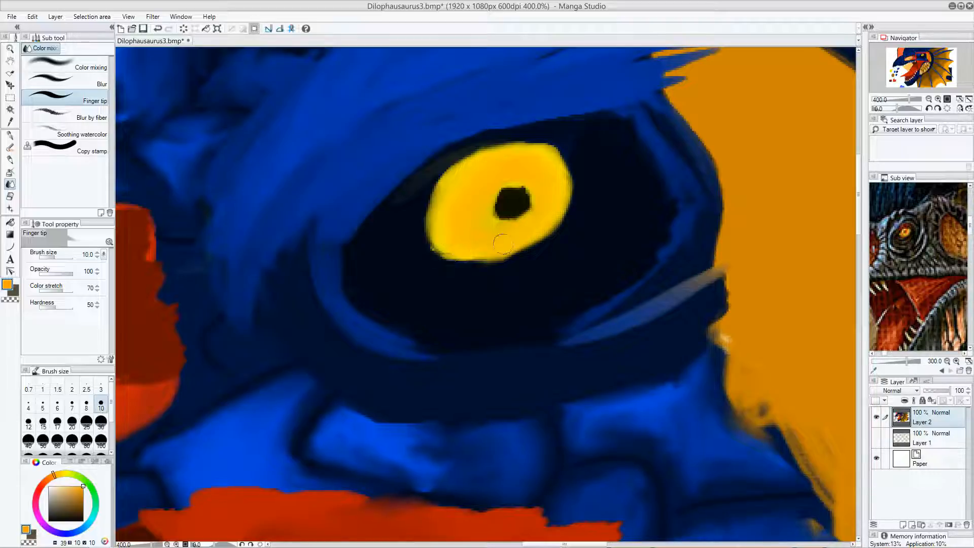
mouse_move(519, 164)
mouse_down()
mouse_move(487, 200)
mouse_move(515, 173)
mouse_move(495, 186)
mouse_move(496, 229)
mouse_move(534, 200)
mouse_move(526, 173)
mouse_move(502, 196)
mouse_move(522, 188)
mouse_up()
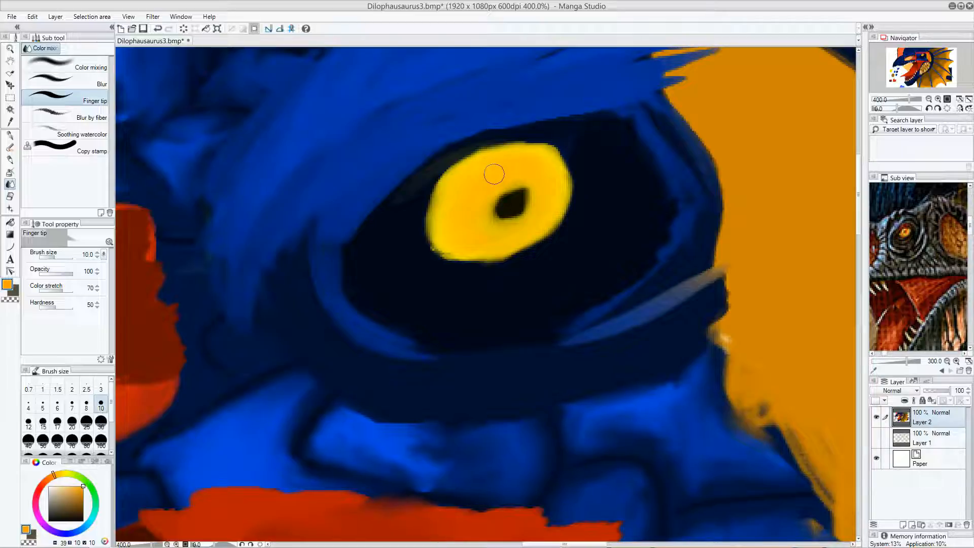
Add a small white highlight at the pupil's upper edge with the Oil paint flat brush at size 5
click(49, 486)
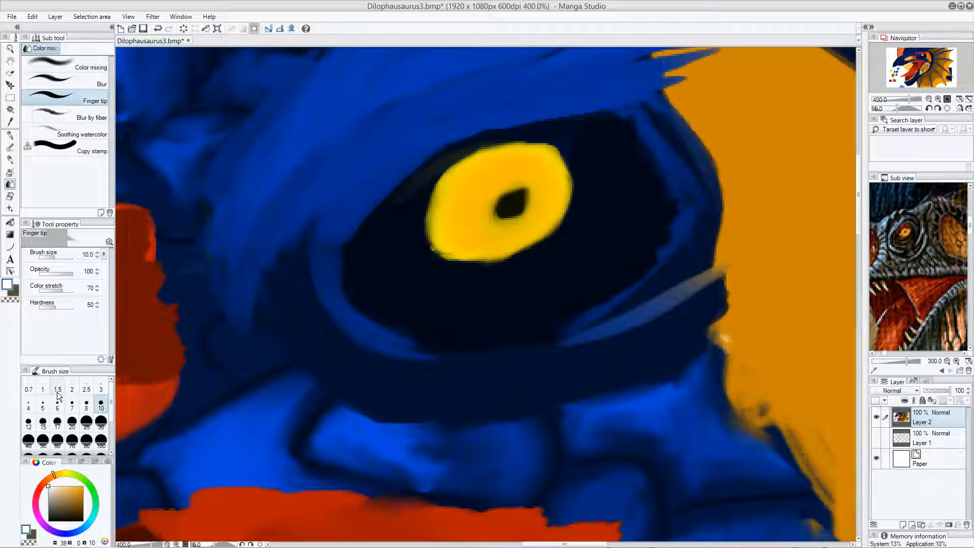
click(10, 147)
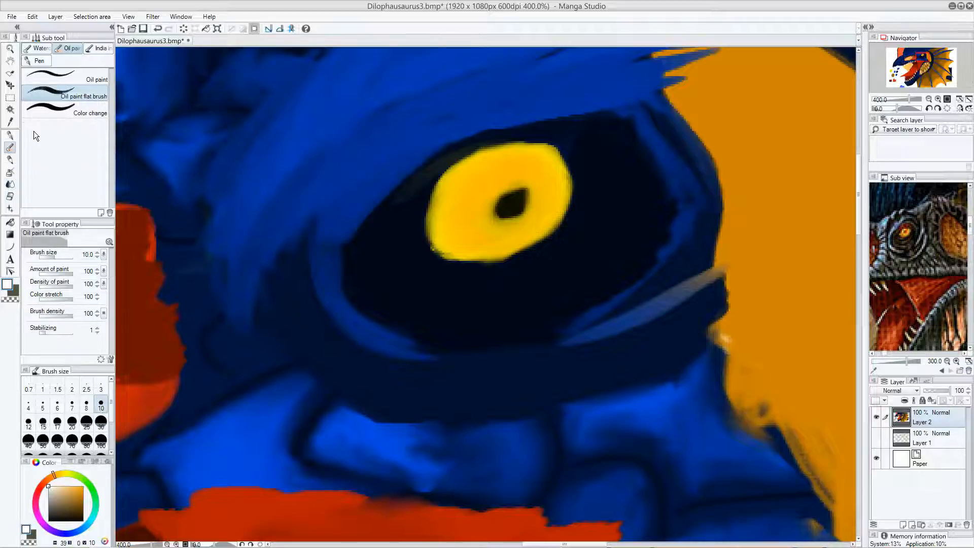
click(43, 405)
drag(513, 192, 532, 174)
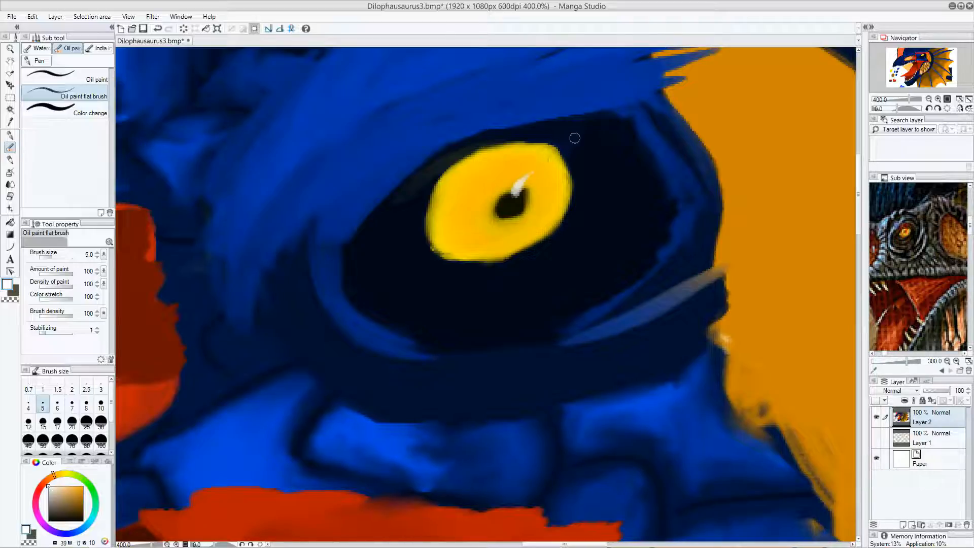
Replace the pale strokes in the iris with short, darker yellow flecks around the pupil
alt+click(465, 222)
drag(81, 490, 73, 486)
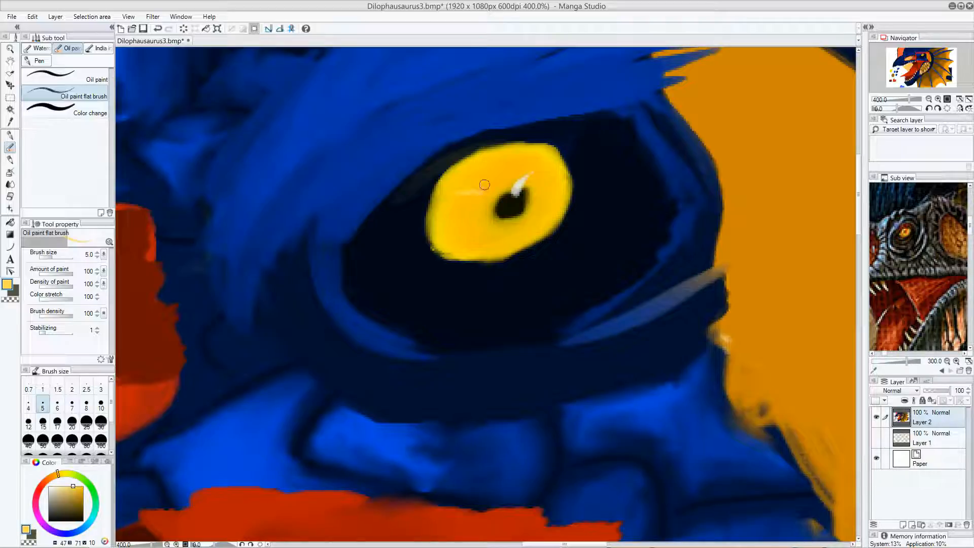
key(ctrl+z)
drag(78, 503, 84, 493)
drag(481, 188, 470, 175)
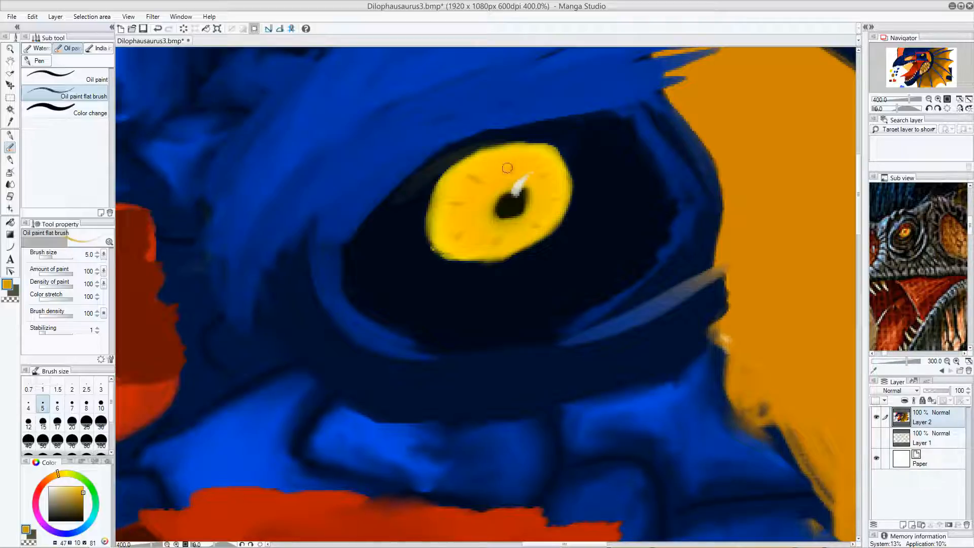
click(929, 99)
click(929, 99)
click(929, 99)
click(929, 98)
click(929, 99)
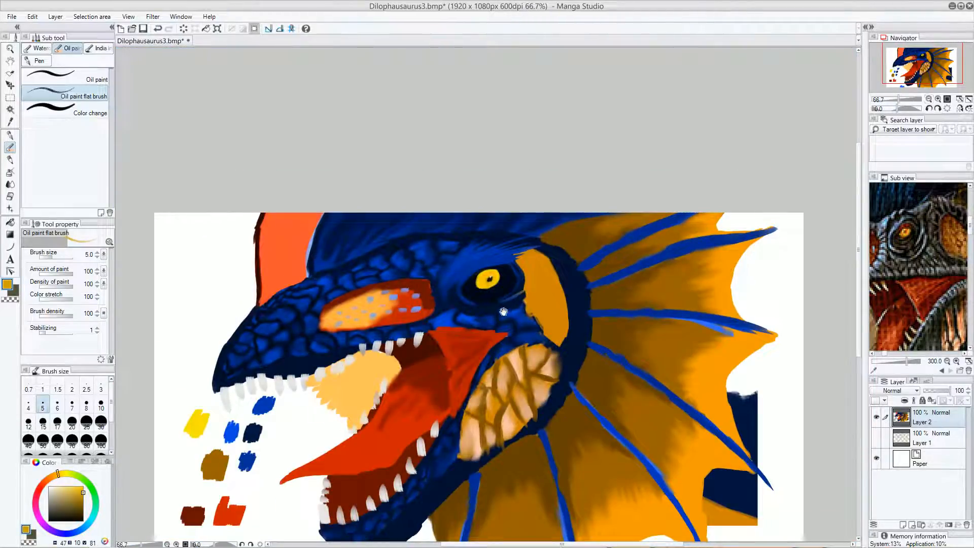
drag(503, 316, 520, 175)
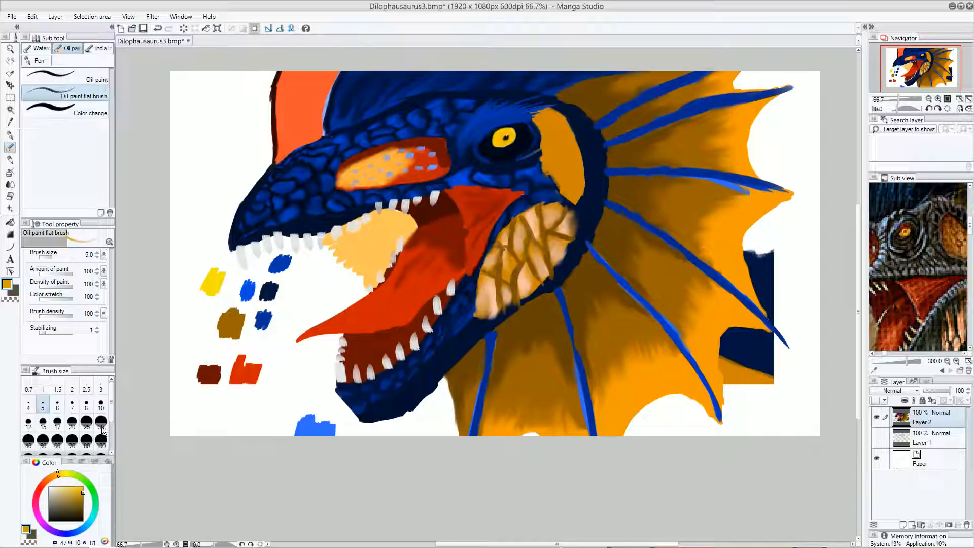
click(101, 440)
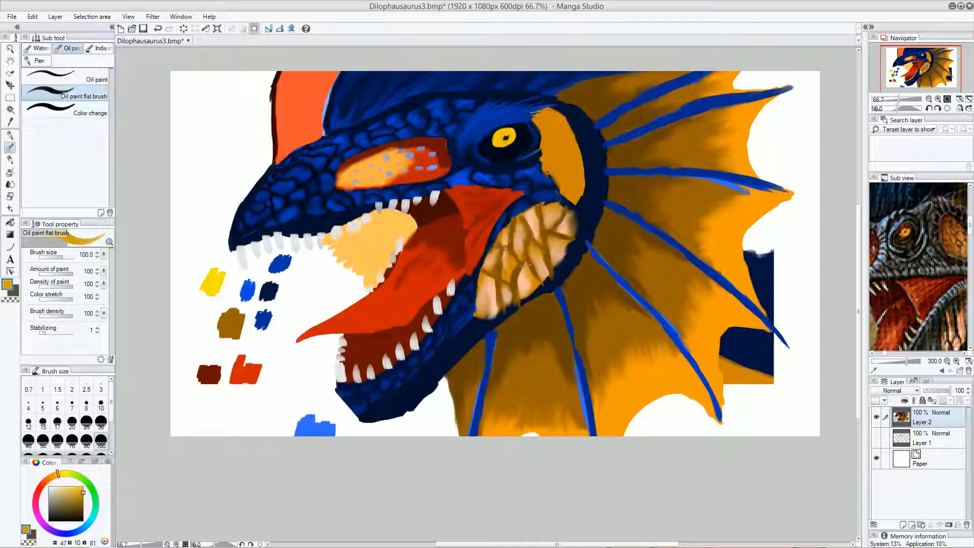
mouse_move(542, 234)
mouse_down()
mouse_move(511, 289)
mouse_move(498, 282)
mouse_move(547, 210)
mouse_move(511, 272)
mouse_up()
key(ctrl+z)
mouse_move(569, 119)
mouse_down()
mouse_move(561, 139)
mouse_move(583, 136)
mouse_move(567, 158)
mouse_up()
key(ctrl+z)
mouse_move(578, 172)
mouse_down()
mouse_move(577, 186)
mouse_move(553, 196)
mouse_move(537, 167)
mouse_move(557, 163)
mouse_move(542, 176)
mouse_up()
Paint branching crack lines across the orange patch behind the eye in sampled brown at brush size 20
click(937, 100)
click(938, 100)
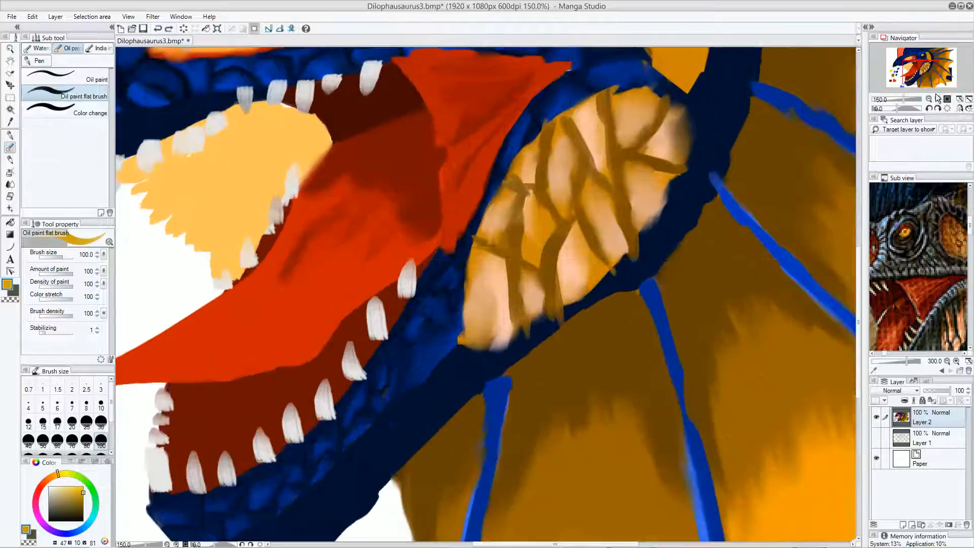
drag(699, 101, 491, 383)
drag(486, 190, 435, 235)
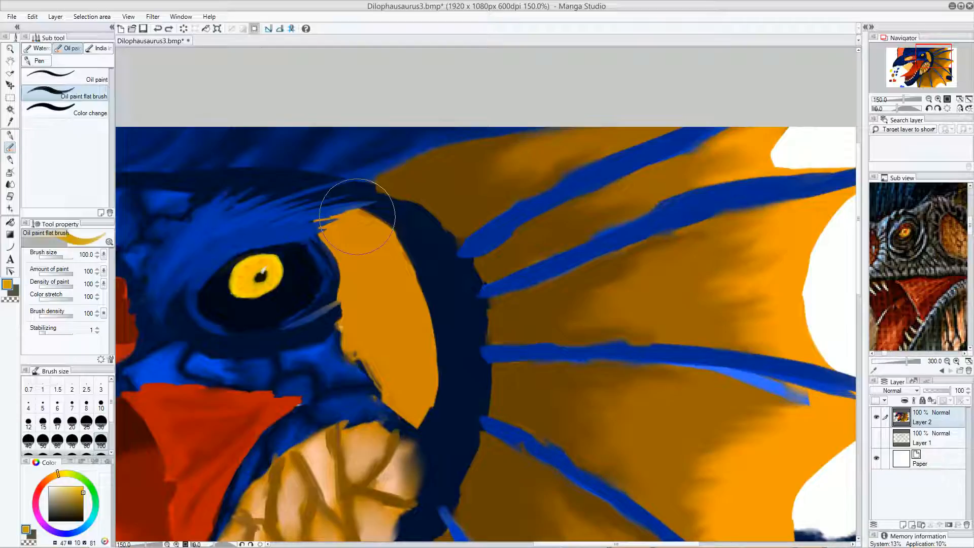
alt+click(345, 484)
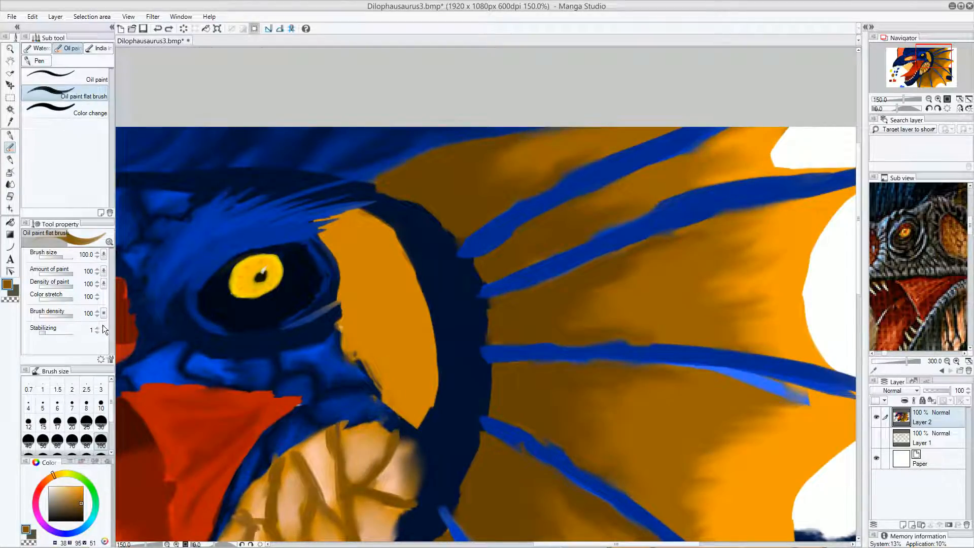
click(71, 421)
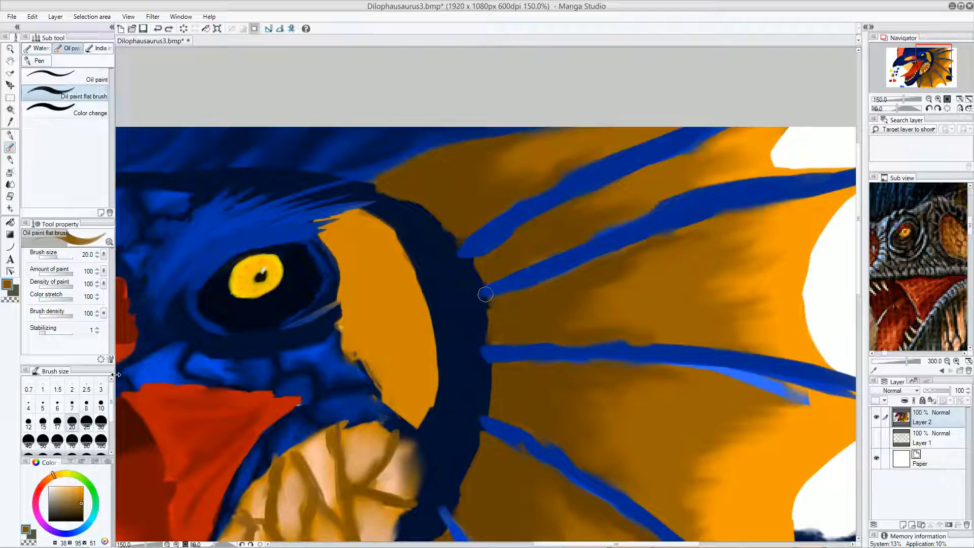
mouse_move(333, 250)
mouse_down()
mouse_move(373, 236)
mouse_move(406, 269)
mouse_up()
drag(361, 237, 394, 223)
mouse_move(378, 270)
mouse_down()
mouse_move(359, 324)
mouse_move(400, 299)
mouse_move(417, 347)
mouse_move(374, 393)
mouse_move(430, 408)
mouse_up()
drag(406, 348, 439, 341)
mouse_move(367, 308)
mouse_down()
mouse_move(336, 348)
mouse_move(374, 263)
mouse_move(354, 244)
mouse_move(395, 221)
mouse_up()
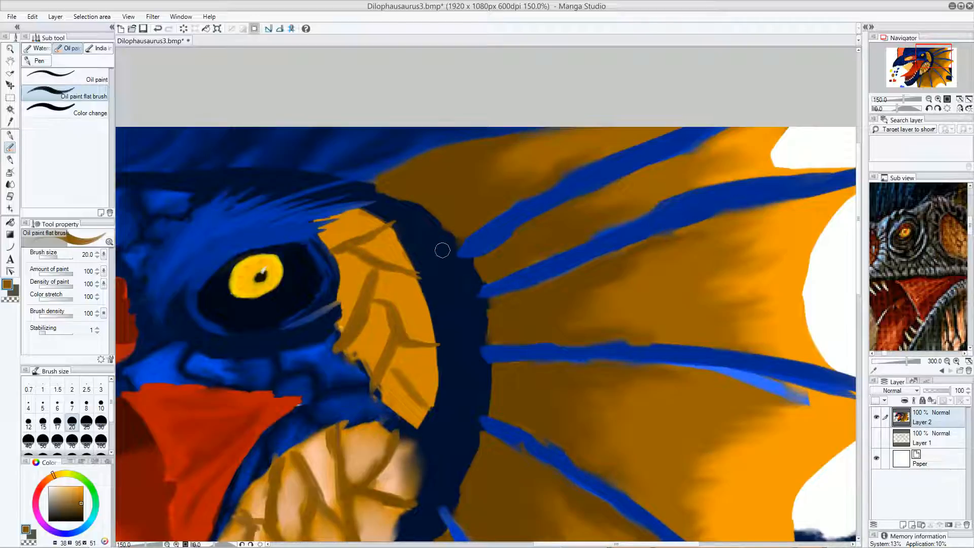
Fill the scales between the brown lines behind the eye with peach sampled from the cheek patch below
drag(364, 389, 365, 322)
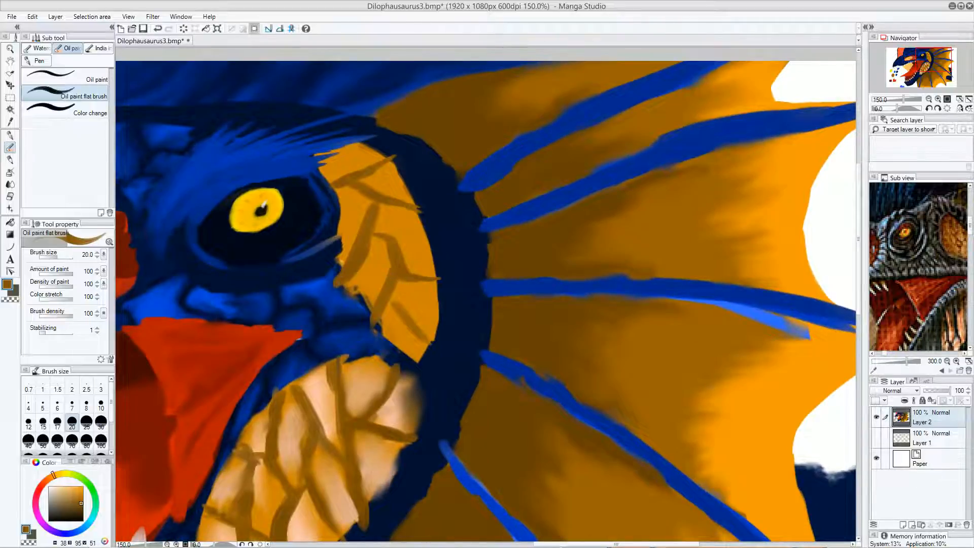
mouse_move(451, 271)
mouse_down()
mouse_move(450, 198)
mouse_move(458, 211)
mouse_up()
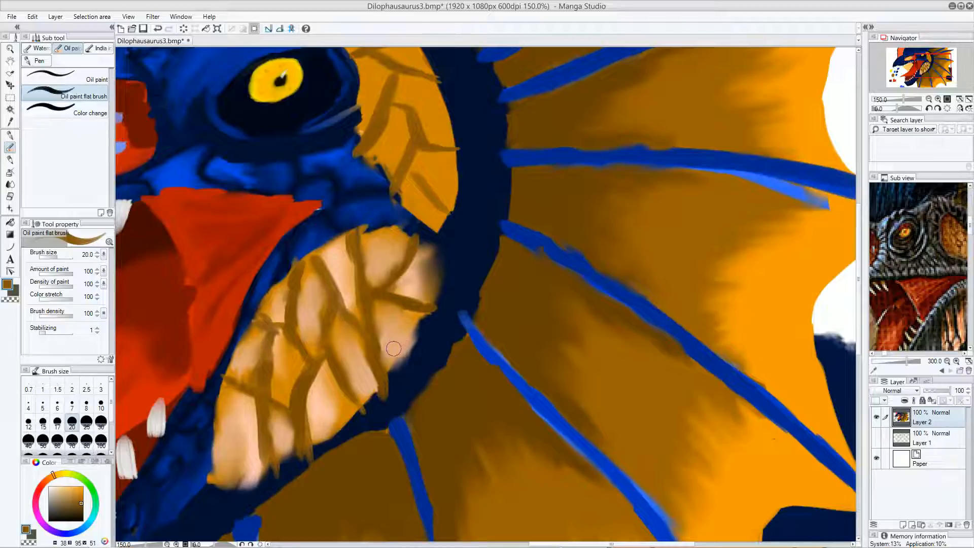
alt+click(322, 409)
drag(408, 268, 357, 367)
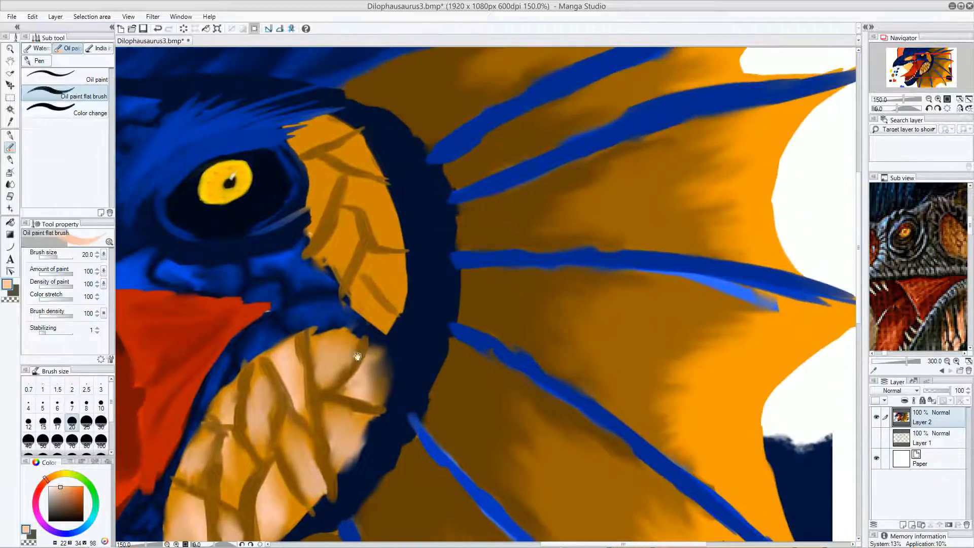
mouse_move(378, 320)
mouse_down()
mouse_move(360, 297)
mouse_move(364, 316)
mouse_move(384, 328)
mouse_up()
mouse_move(400, 264)
mouse_down()
mouse_move(394, 287)
mouse_move(379, 268)
mouse_up()
mouse_move(368, 190)
mouse_down()
mouse_move(378, 198)
mouse_move(356, 180)
mouse_move(393, 211)
mouse_move(399, 238)
mouse_move(339, 241)
mouse_move(325, 257)
mouse_move(330, 267)
mouse_move(345, 236)
mouse_move(339, 270)
mouse_up()
mouse_move(335, 191)
mouse_down()
mouse_move(358, 259)
mouse_move(338, 294)
mouse_move(335, 254)
mouse_move(345, 282)
mouse_up()
mouse_move(391, 211)
mouse_down()
mouse_move(381, 226)
mouse_move(378, 206)
mouse_move(404, 246)
mouse_up()
mouse_move(332, 189)
mouse_down()
mouse_move(332, 203)
mouse_move(341, 192)
mouse_up()
mouse_move(350, 194)
mouse_down()
mouse_move(325, 209)
mouse_move(341, 189)
mouse_move(343, 200)
mouse_up()
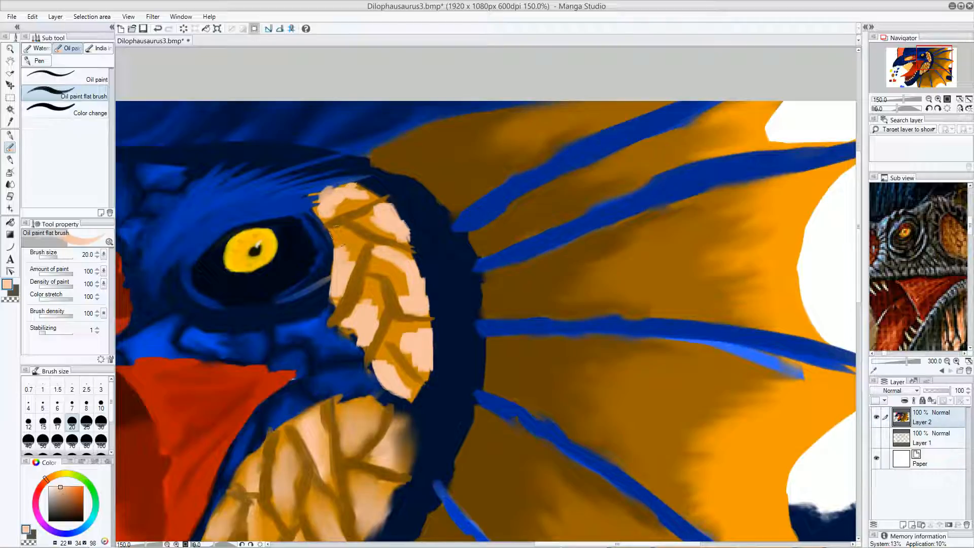
Blend the peach scales behind the eye into the surrounding orange with the Finger tip tool
click(10, 184)
mouse_move(346, 253)
mouse_down()
mouse_move(336, 244)
mouse_move(350, 265)
mouse_move(334, 297)
mouse_move(341, 247)
mouse_up()
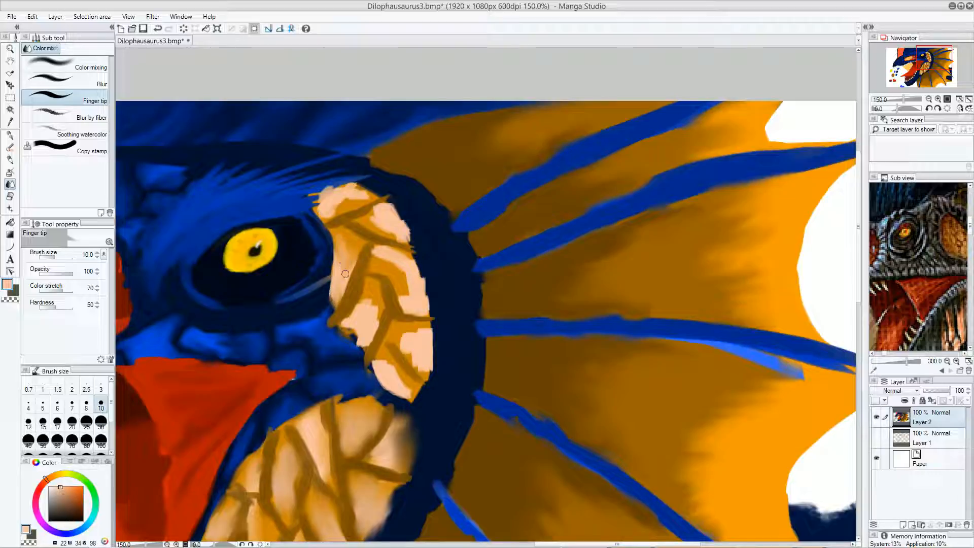
mouse_move(374, 209)
mouse_down()
mouse_move(406, 238)
mouse_move(395, 220)
mouse_move(399, 230)
mouse_move(381, 231)
mouse_move(391, 221)
mouse_move(366, 214)
mouse_move(401, 206)
mouse_move(386, 207)
mouse_move(397, 224)
mouse_move(374, 194)
mouse_move(350, 194)
mouse_move(329, 216)
mouse_move(329, 204)
mouse_move(320, 208)
mouse_move(337, 184)
mouse_move(331, 192)
mouse_move(352, 182)
mouse_move(371, 197)
mouse_move(332, 208)
mouse_move(319, 198)
mouse_move(326, 216)
mouse_move(360, 193)
mouse_up()
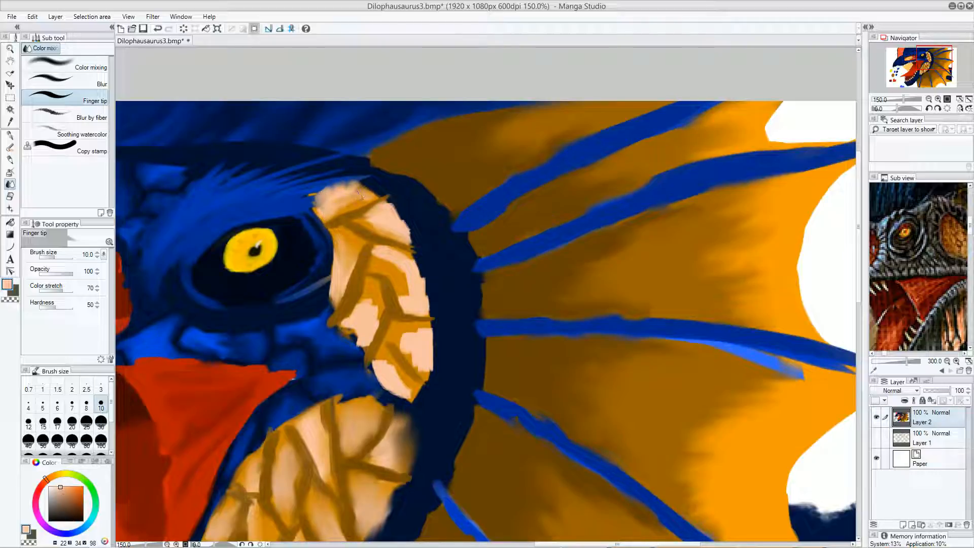
mouse_move(339, 277)
mouse_down()
mouse_move(362, 347)
mouse_move(353, 326)
mouse_move(346, 331)
mouse_move(360, 343)
mouse_move(368, 333)
mouse_move(356, 349)
mouse_move(347, 326)
mouse_move(364, 295)
mouse_move(373, 313)
mouse_move(377, 302)
mouse_move(373, 326)
mouse_move(380, 317)
mouse_move(369, 358)
mouse_move(403, 339)
mouse_move(387, 375)
mouse_move(375, 367)
mouse_move(383, 363)
mouse_move(392, 381)
mouse_move(399, 374)
mouse_move(409, 406)
mouse_move(384, 368)
mouse_move(405, 343)
mouse_move(430, 377)
mouse_move(437, 334)
mouse_move(405, 351)
mouse_up()
mouse_move(407, 278)
mouse_down()
mouse_move(405, 308)
mouse_move(406, 295)
mouse_move(412, 310)
mouse_move(428, 308)
mouse_move(407, 255)
mouse_move(378, 245)
mouse_move(402, 263)
mouse_move(410, 295)
mouse_move(374, 321)
mouse_up()
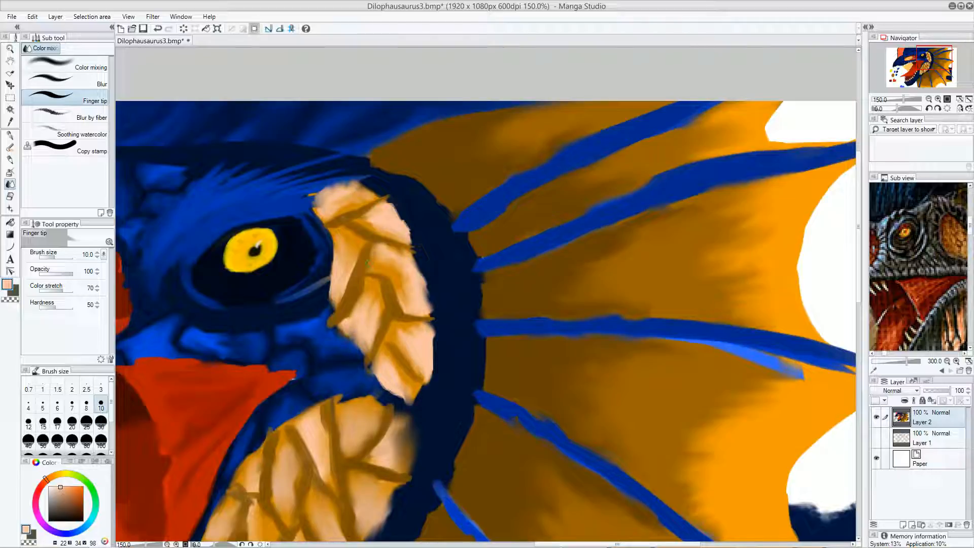
Smudge the brown lines between the scales behind the eye to soften their edges
mouse_move(363, 246)
mouse_down()
mouse_move(333, 318)
mouse_move(347, 316)
mouse_move(383, 281)
mouse_up()
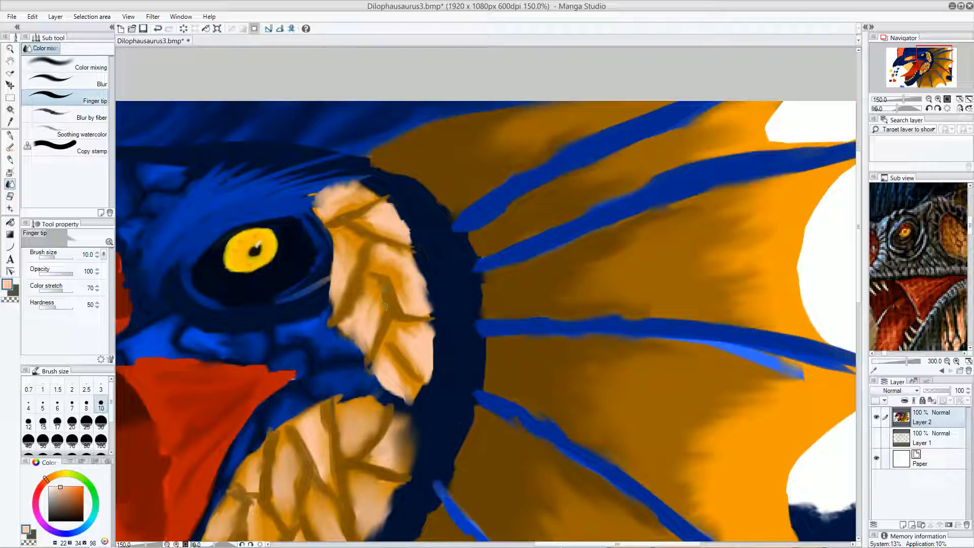
mouse_move(381, 319)
mouse_down()
mouse_move(368, 360)
mouse_move(385, 335)
mouse_up()
mouse_move(420, 324)
mouse_down()
mouse_move(429, 321)
mouse_move(407, 312)
mouse_move(393, 282)
mouse_up()
drag(410, 248, 383, 242)
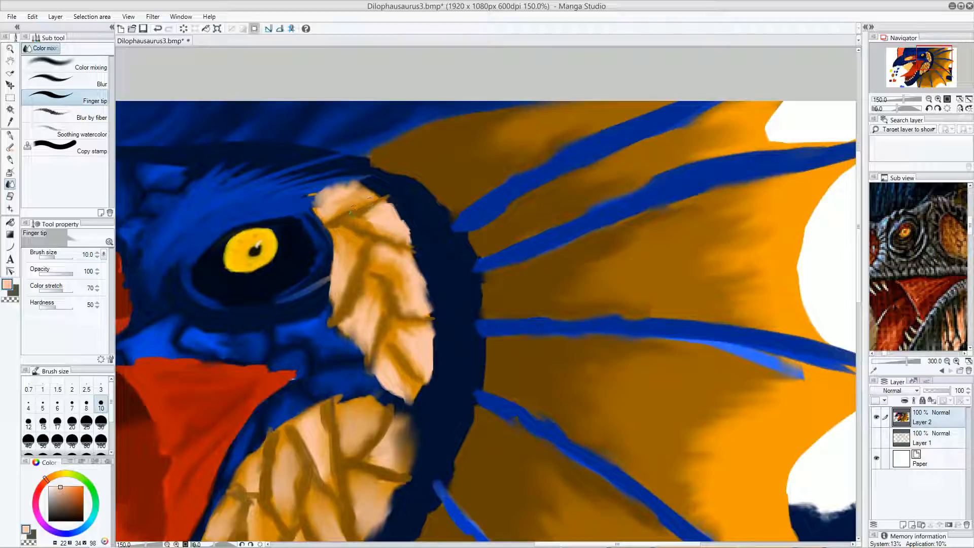
drag(341, 210, 325, 225)
Smudge the brown lines between the peach scales on the jaw patch with the Finger tip tool to soften them
scroll(401, 355, down, 3)
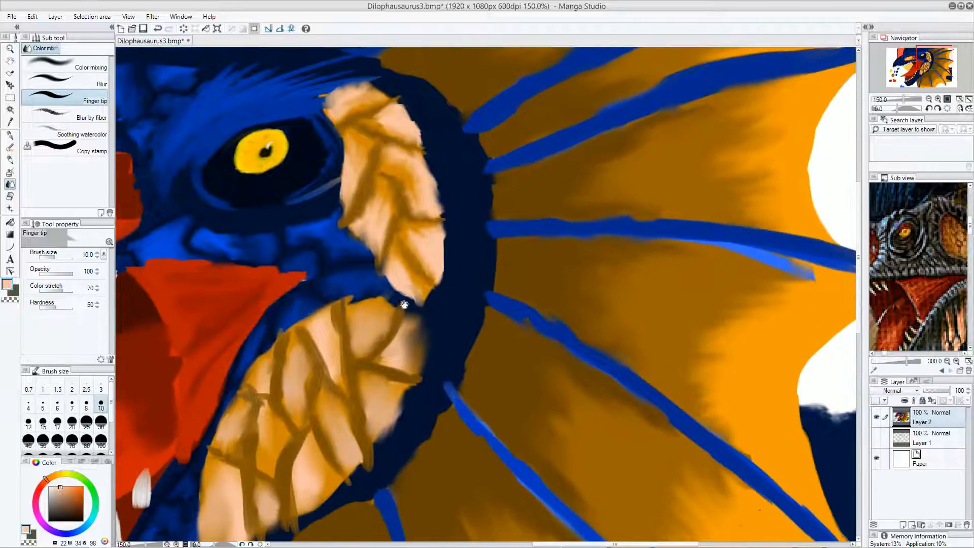
drag(402, 310, 373, 357)
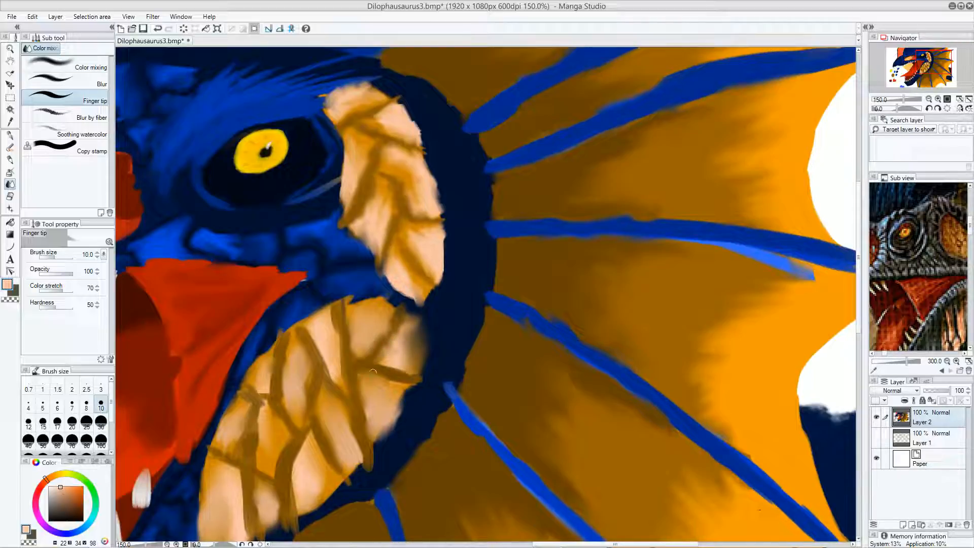
mouse_move(388, 377)
mouse_down()
mouse_move(413, 379)
mouse_move(382, 369)
mouse_move(408, 308)
mouse_move(426, 340)
mouse_move(389, 325)
mouse_move(409, 296)
mouse_move(389, 316)
mouse_up()
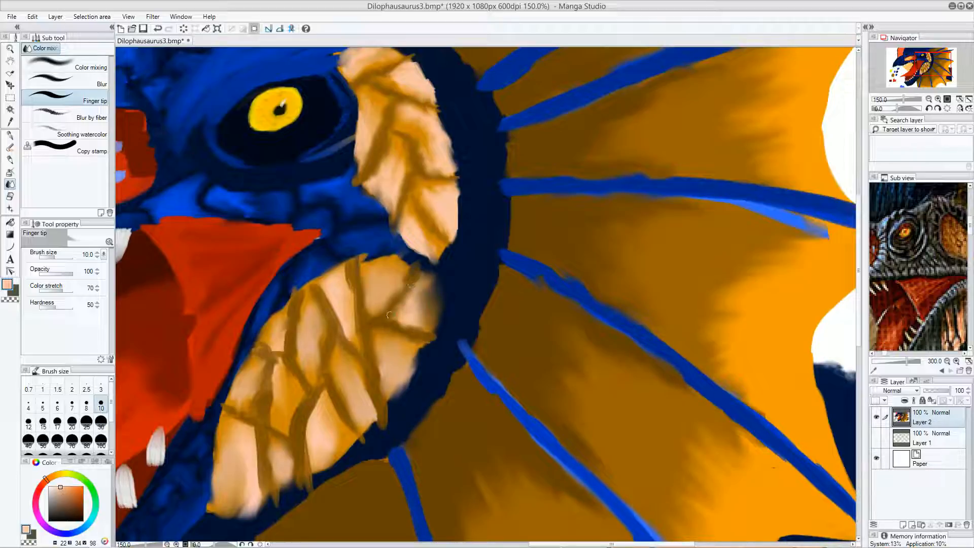
mouse_move(356, 267)
mouse_down()
mouse_move(345, 284)
mouse_move(358, 288)
mouse_up()
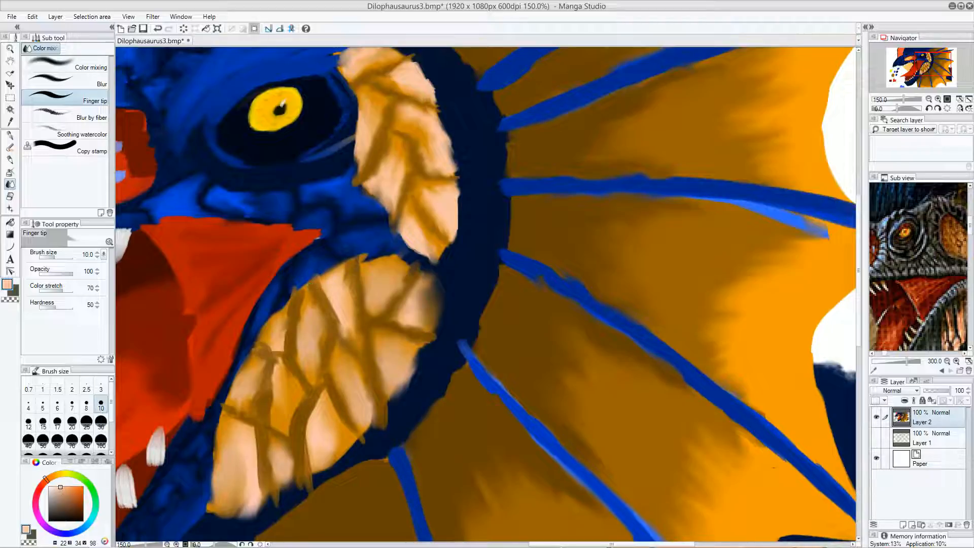
drag(323, 285, 337, 330)
drag(327, 360, 336, 416)
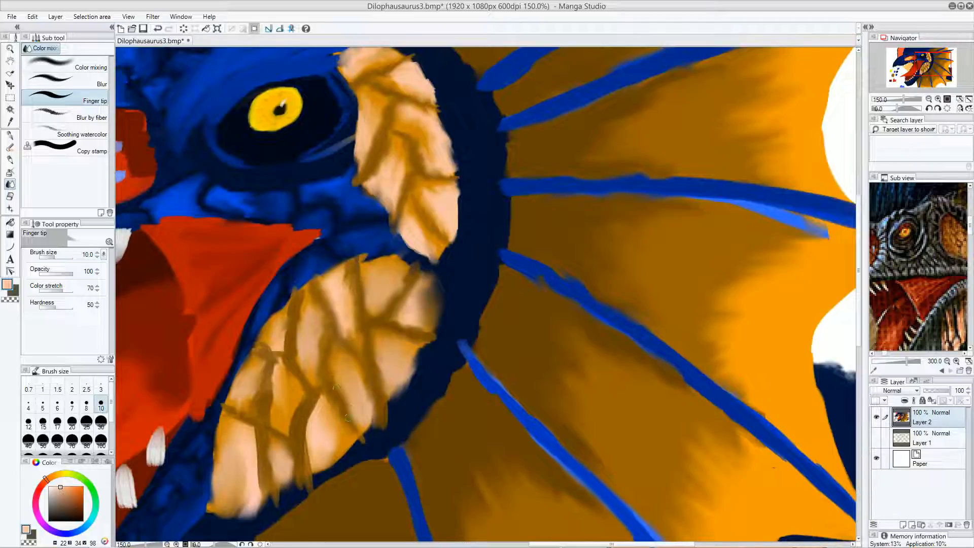
mouse_move(312, 411)
mouse_down()
mouse_move(321, 397)
mouse_move(305, 435)
mouse_move(308, 459)
mouse_move(291, 426)
mouse_up()
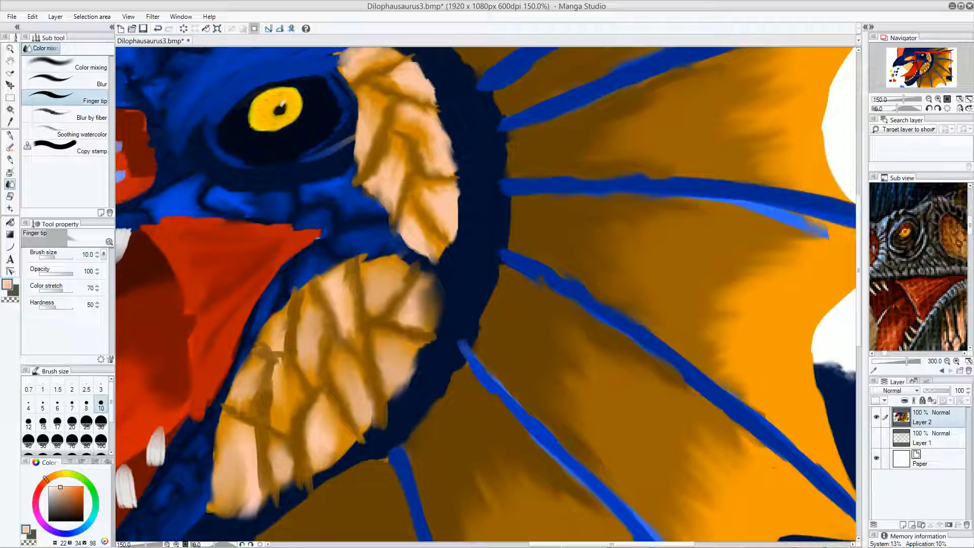
mouse_move(301, 311)
mouse_down()
mouse_move(297, 350)
mouse_move(284, 350)
mouse_move(290, 295)
mouse_up()
drag(278, 351, 272, 410)
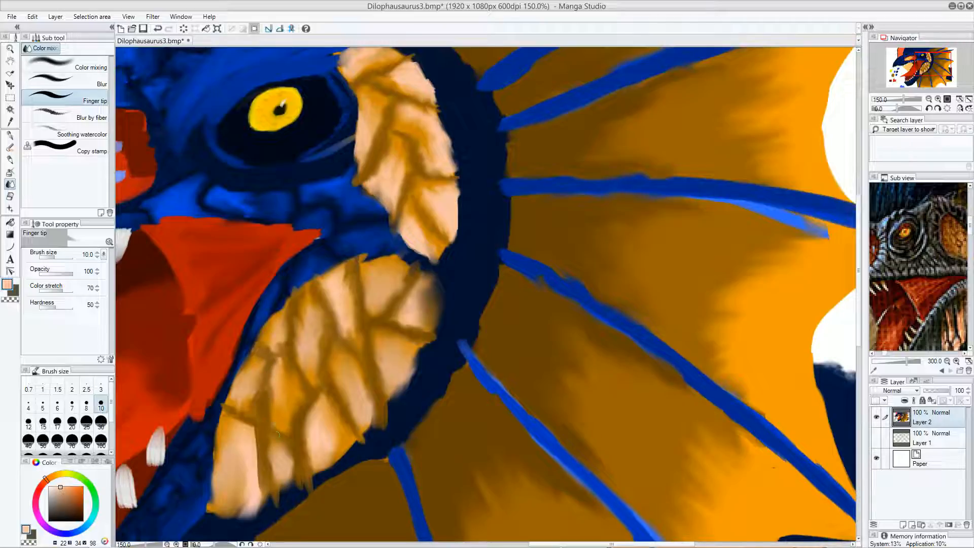
mouse_move(291, 474)
mouse_down()
mouse_move(295, 461)
mouse_move(271, 457)
mouse_move(274, 477)
mouse_up()
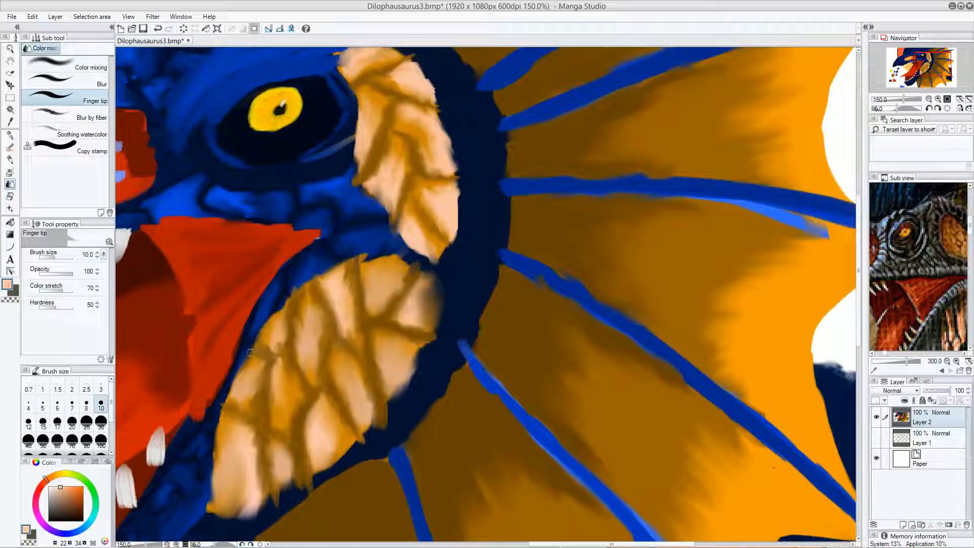
Soften the outlines of the jaw and eye patches by smudging their edges into the surrounding dark blue skin
mouse_move(247, 357)
mouse_down()
mouse_move(219, 416)
mouse_move(210, 509)
mouse_up()
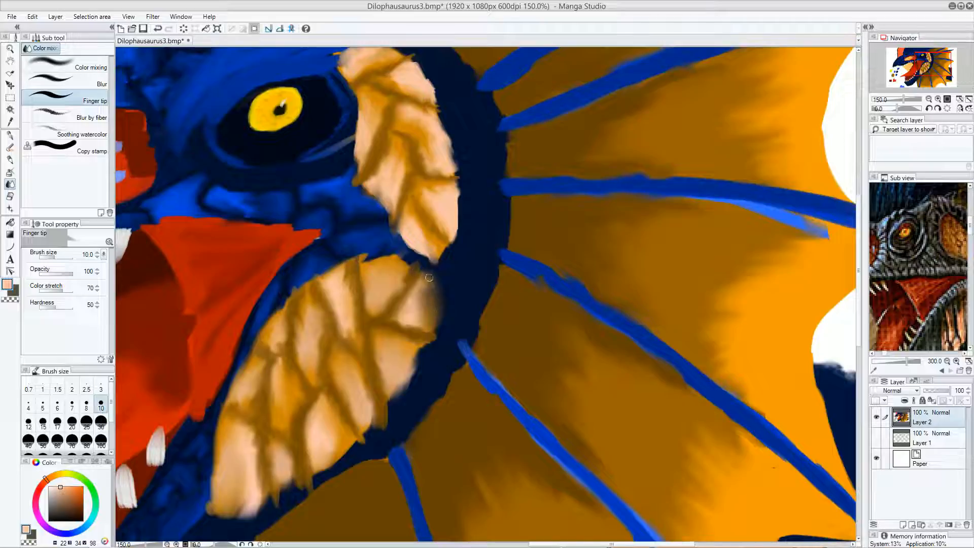
drag(437, 293, 431, 345)
mouse_move(450, 312)
mouse_down()
mouse_move(425, 358)
mouse_move(447, 312)
mouse_move(389, 404)
mouse_up()
mouse_move(437, 343)
mouse_down()
mouse_move(403, 392)
mouse_move(440, 331)
mouse_move(399, 390)
mouse_up()
mouse_move(421, 359)
mouse_down()
mouse_move(399, 389)
mouse_move(478, 286)
mouse_up()
mouse_move(456, 325)
mouse_down()
mouse_move(474, 296)
mouse_move(430, 339)
mouse_move(471, 287)
mouse_move(417, 350)
mouse_move(455, 311)
mouse_up()
mouse_move(417, 351)
mouse_down()
mouse_move(498, 270)
mouse_move(389, 340)
mouse_move(353, 344)
mouse_move(347, 325)
mouse_move(350, 347)
mouse_move(347, 337)
mouse_move(366, 367)
mouse_move(419, 312)
mouse_up()
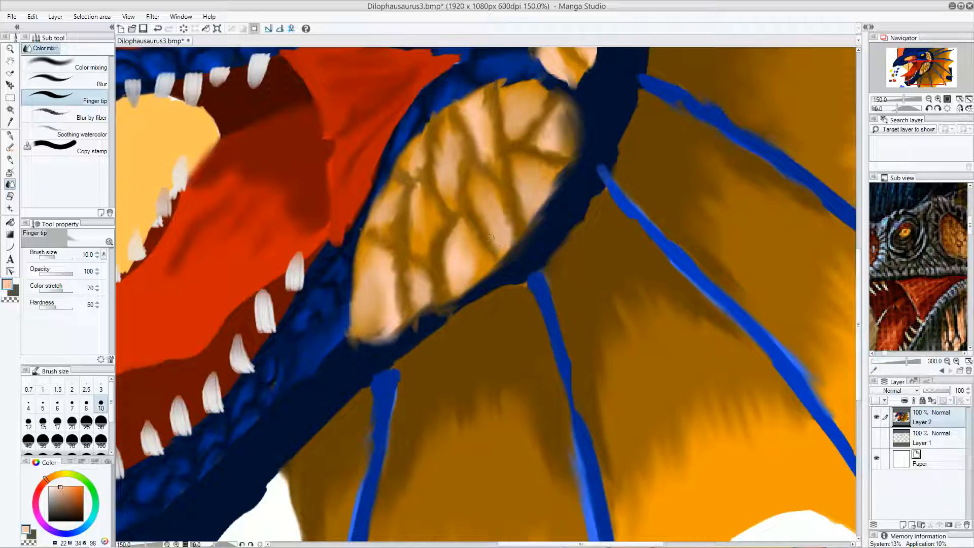
drag(563, 171, 438, 369)
mouse_move(483, 244)
mouse_down()
mouse_move(443, 270)
mouse_move(429, 202)
mouse_move(421, 200)
mouse_move(426, 221)
mouse_move(402, 163)
mouse_move(373, 138)
mouse_move(342, 171)
mouse_move(343, 148)
mouse_move(318, 156)
mouse_move(344, 209)
mouse_move(345, 280)
mouse_move(410, 353)
mouse_up()
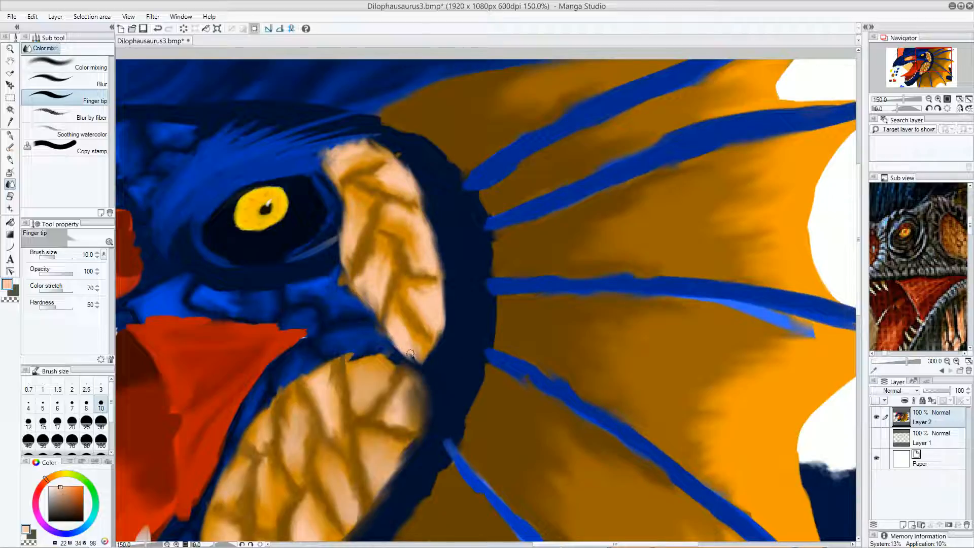
Paint in the neck behind the frill with the Oil paint flat brush in sampled dark navy, raising the brush size to 30
scroll(411, 353, down, 4)
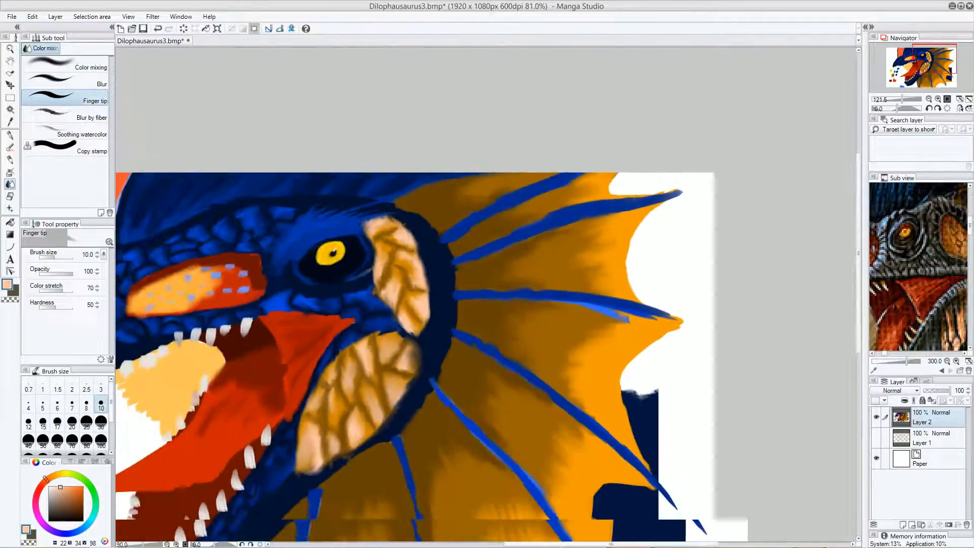
drag(525, 251, 566, 202)
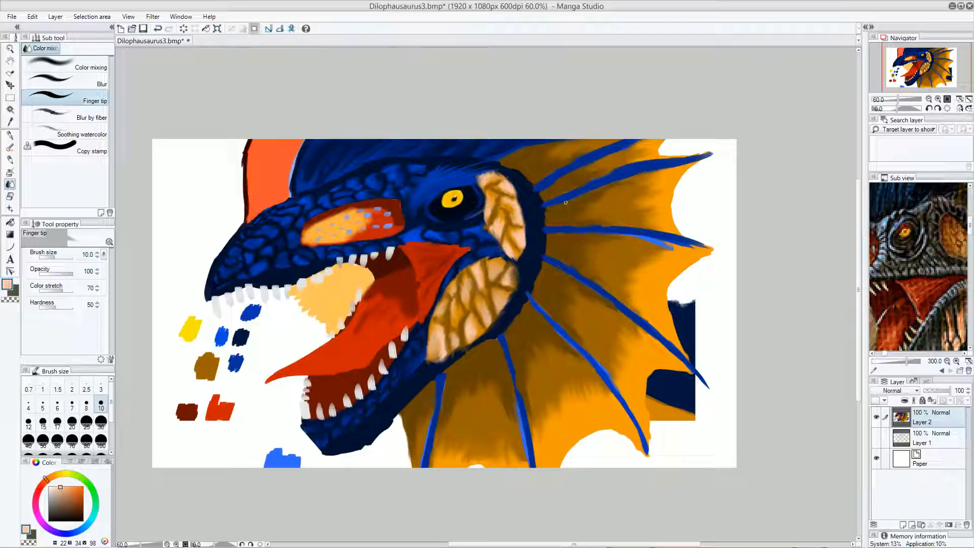
click(10, 147)
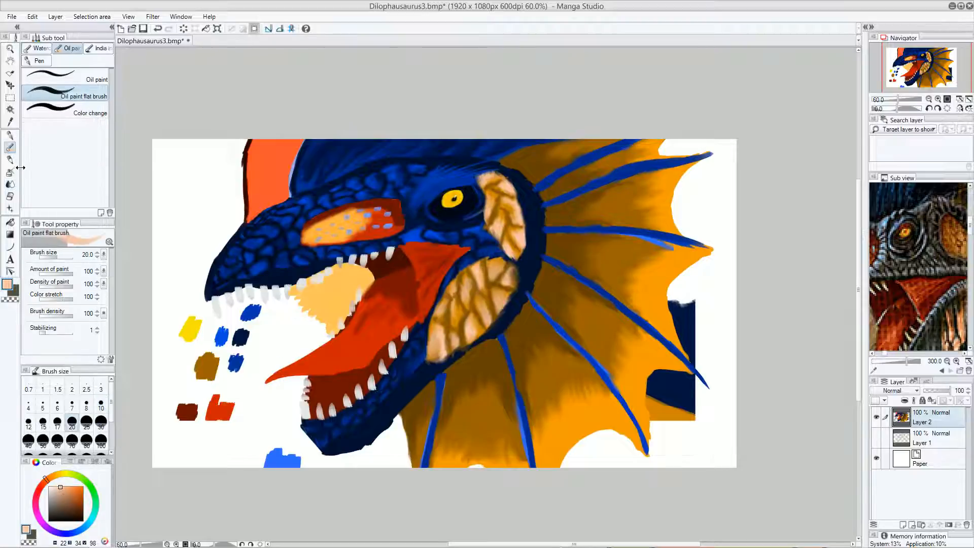
alt+click(673, 391)
mouse_move(680, 301)
mouse_down()
mouse_move(772, 328)
mouse_move(696, 309)
mouse_move(734, 312)
mouse_move(695, 317)
mouse_move(719, 316)
mouse_move(690, 323)
mouse_move(722, 321)
mouse_move(699, 328)
mouse_move(726, 324)
mouse_move(703, 335)
mouse_move(734, 310)
mouse_move(701, 337)
mouse_move(737, 328)
mouse_move(694, 341)
mouse_move(713, 371)
mouse_move(749, 338)
mouse_move(719, 335)
mouse_move(727, 332)
mouse_move(700, 342)
mouse_move(738, 332)
mouse_move(707, 345)
mouse_move(729, 349)
mouse_move(736, 370)
mouse_up()
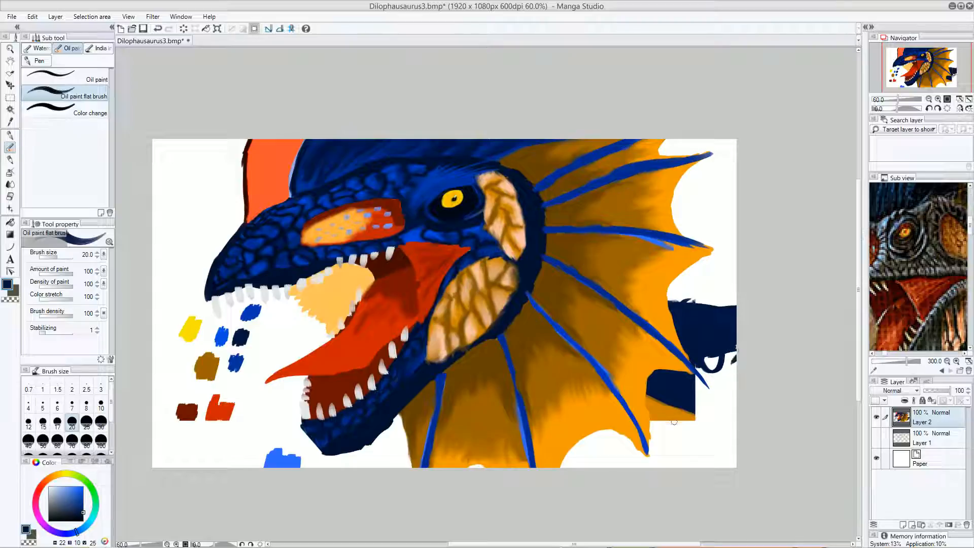
mouse_move(687, 414)
mouse_down()
mouse_move(733, 440)
mouse_move(704, 421)
mouse_up()
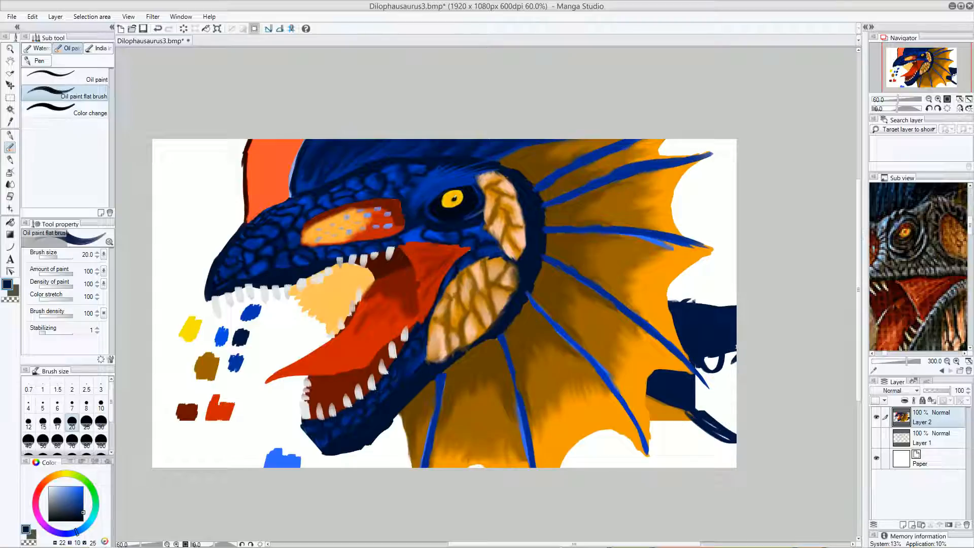
click(100, 421)
mouse_move(723, 353)
mouse_down()
mouse_move(731, 434)
mouse_move(730, 338)
mouse_move(728, 431)
mouse_move(713, 430)
mouse_move(697, 384)
mouse_move(698, 393)
mouse_move(711, 416)
mouse_move(719, 382)
mouse_move(727, 391)
mouse_move(745, 493)
mouse_move(728, 474)
mouse_move(724, 487)
mouse_move(695, 400)
mouse_move(696, 424)
mouse_move(683, 418)
mouse_move(680, 427)
mouse_move(687, 421)
mouse_move(701, 463)
mouse_up()
drag(689, 422, 674, 445)
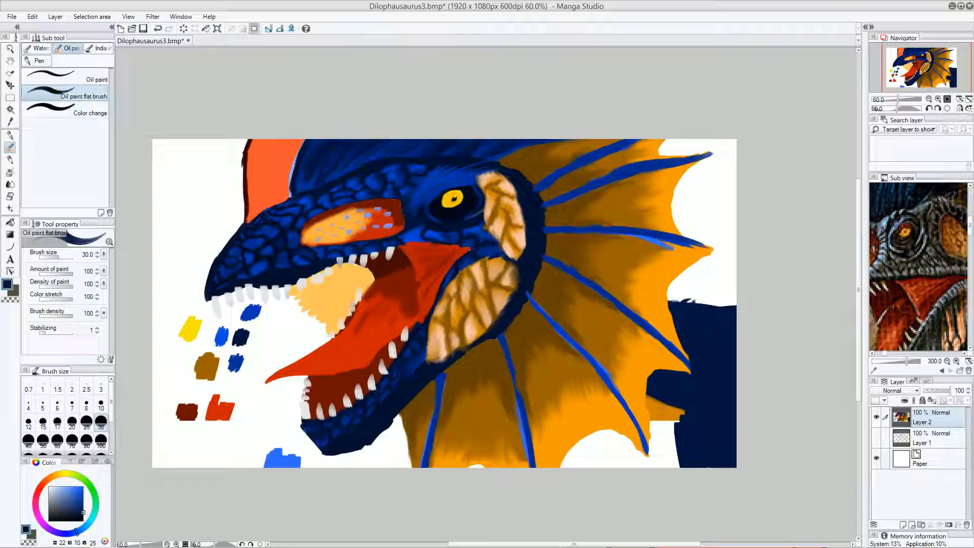
Dab a swatch of sampled orange-brown on the white beside the frill and extend the dark navy neck beneath the frill's lower tips
alt+click(666, 407)
drag(710, 184, 745, 183)
alt+click(710, 424)
mouse_move(683, 416)
mouse_down()
mouse_move(689, 451)
mouse_move(675, 403)
mouse_move(659, 411)
mouse_move(649, 393)
mouse_move(666, 441)
mouse_move(667, 411)
mouse_move(669, 423)
mouse_move(662, 438)
mouse_move(658, 427)
mouse_move(651, 478)
mouse_up()
mouse_move(610, 442)
mouse_down()
mouse_move(609, 430)
mouse_move(632, 495)
mouse_up()
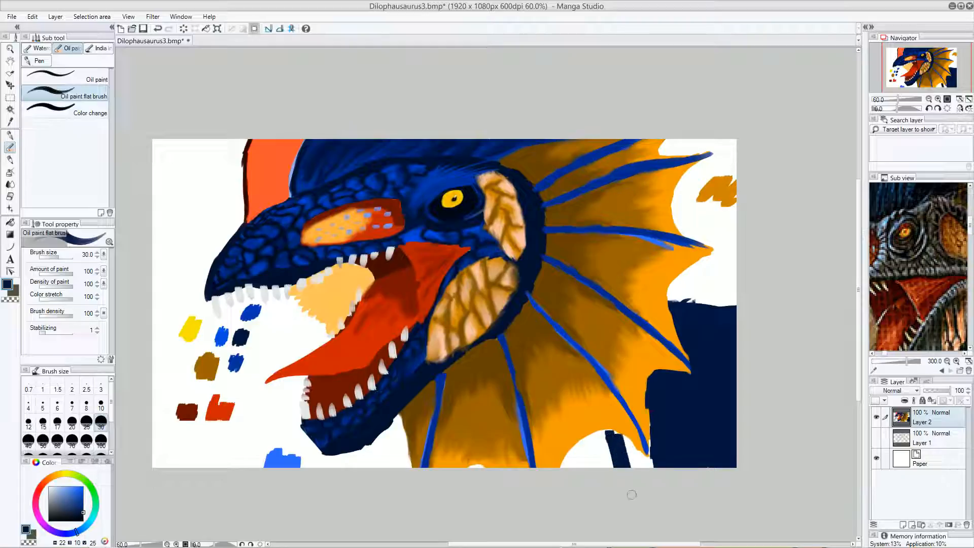
mouse_move(616, 437)
mouse_down()
mouse_move(634, 471)
mouse_move(628, 444)
mouse_move(652, 465)
mouse_move(606, 424)
mouse_up()
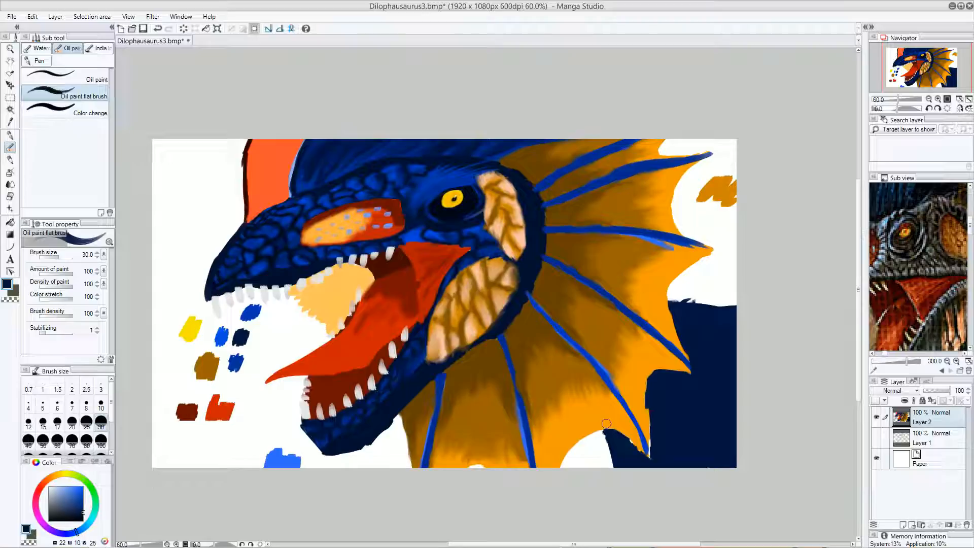
Fill the gap at the frill's lower edge with orange-brown sampled from the swatch beside the frill
alt+click(706, 188)
mouse_move(591, 451)
mouse_down()
mouse_move(602, 431)
mouse_move(568, 457)
mouse_move(603, 441)
mouse_move(598, 468)
mouse_move(611, 457)
mouse_move(602, 454)
mouse_move(607, 434)
mouse_up()
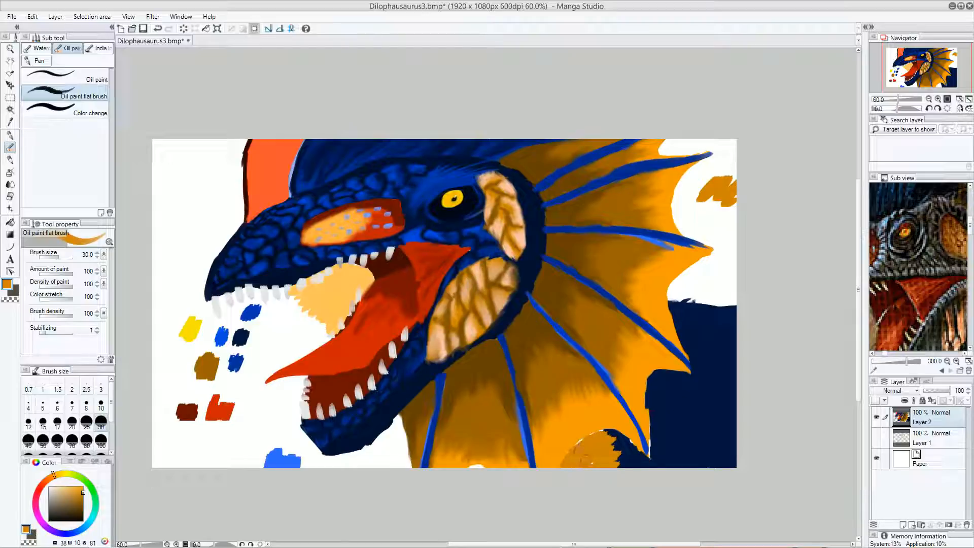
mouse_move(581, 443)
mouse_down()
mouse_move(604, 433)
mouse_move(616, 465)
mouse_move(653, 466)
mouse_up()
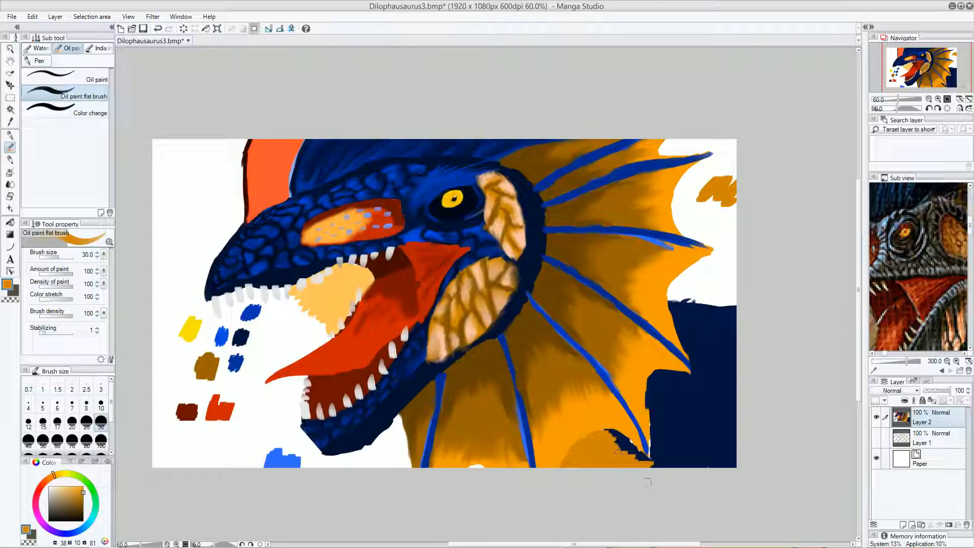
Erase the colour swatches below the snout and beside the frill with the Harder eraser
click(9, 196)
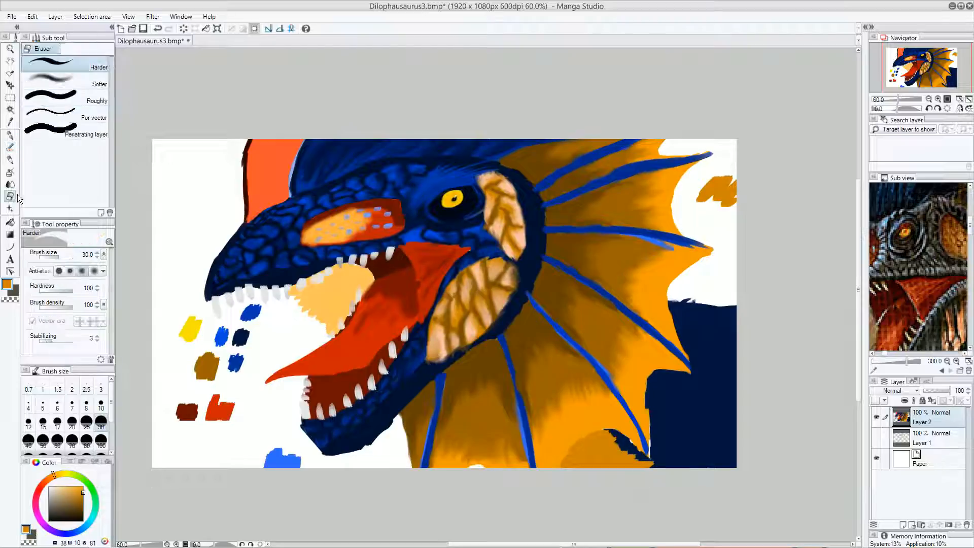
mouse_move(260, 312)
mouse_down()
mouse_move(234, 350)
mouse_move(245, 318)
mouse_move(227, 391)
mouse_move(226, 325)
mouse_move(213, 345)
mouse_move(190, 318)
mouse_move(181, 342)
mouse_move(196, 361)
mouse_move(205, 348)
mouse_move(208, 397)
mouse_move(178, 425)
mouse_move(186, 377)
mouse_move(203, 411)
mouse_move(210, 392)
mouse_move(190, 405)
mouse_move(199, 382)
mouse_move(213, 415)
mouse_move(209, 455)
mouse_move(239, 398)
mouse_move(228, 436)
mouse_move(253, 477)
mouse_move(269, 440)
mouse_move(294, 482)
mouse_move(305, 464)
mouse_up()
mouse_move(713, 195)
mouse_down()
mouse_move(700, 201)
mouse_move(720, 189)
mouse_move(730, 215)
mouse_move(729, 171)
mouse_up()
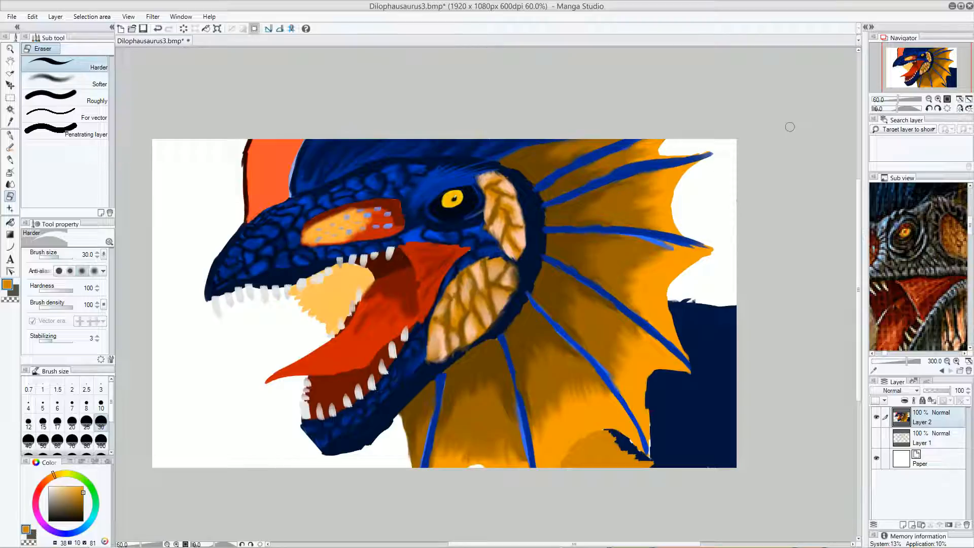
Paint dark red shading strokes along the tongue with the Oil paint flat brush, using red sampled from inside the mouth
alt+click(399, 285)
click(9, 147)
mouse_move(289, 376)
mouse_down()
mouse_move(330, 340)
mouse_move(325, 370)
mouse_move(351, 354)
mouse_up()
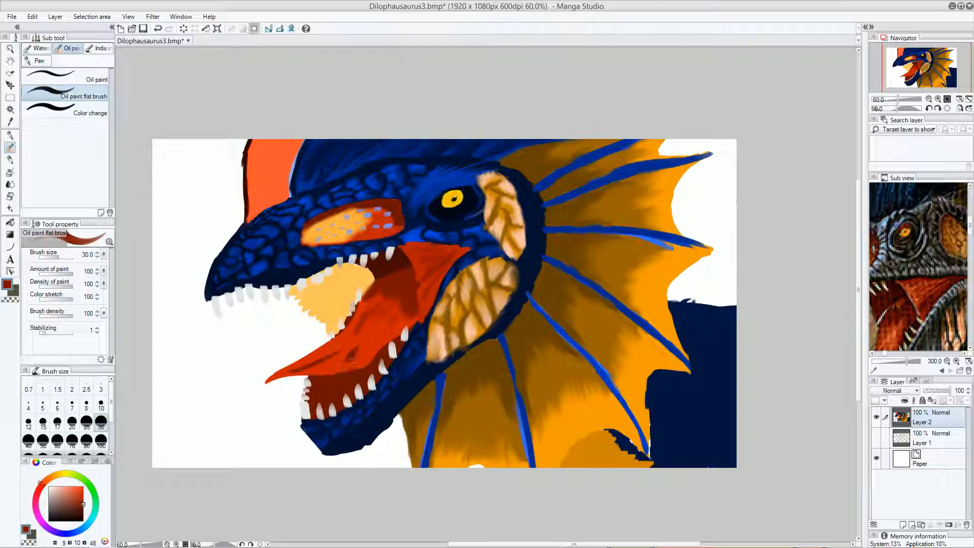
Blend the dark red strokes into the tongue with the Finger tip tool at brush size 30
click(10, 184)
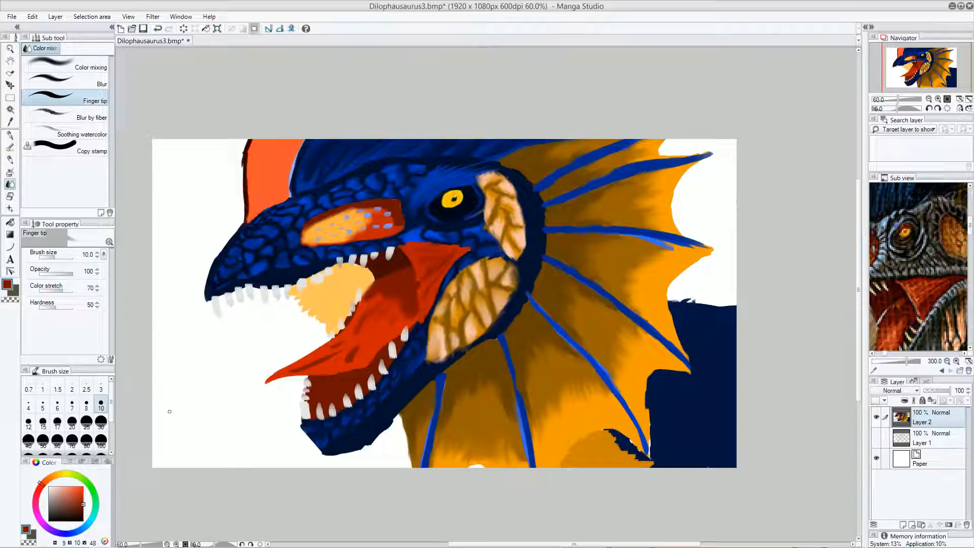
click(101, 421)
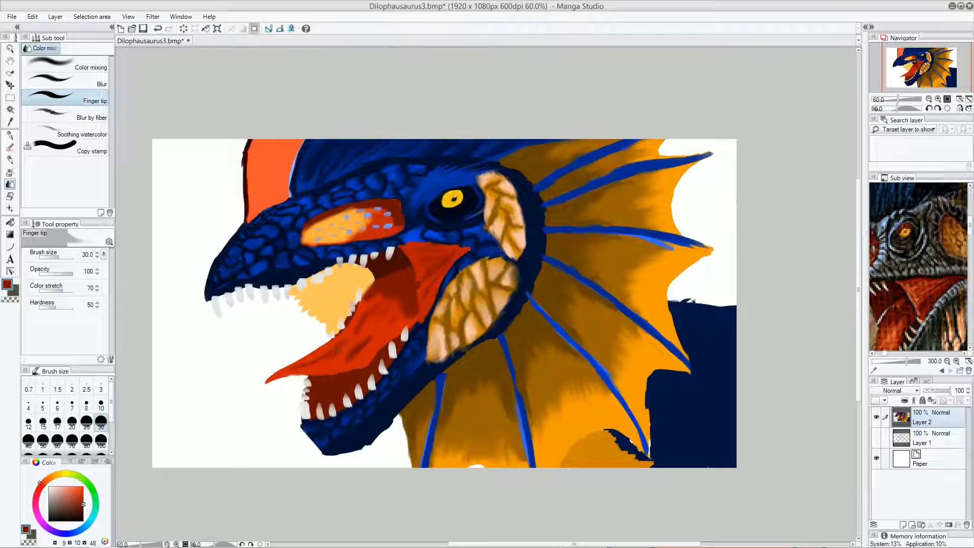
drag(366, 342, 362, 347)
drag(311, 367, 284, 369)
drag(362, 311, 372, 291)
mouse_move(369, 304)
mouse_down()
mouse_move(387, 290)
mouse_move(411, 307)
mouse_move(406, 323)
mouse_move(414, 306)
mouse_move(395, 304)
mouse_move(392, 290)
mouse_move(376, 294)
mouse_move(401, 287)
mouse_up()
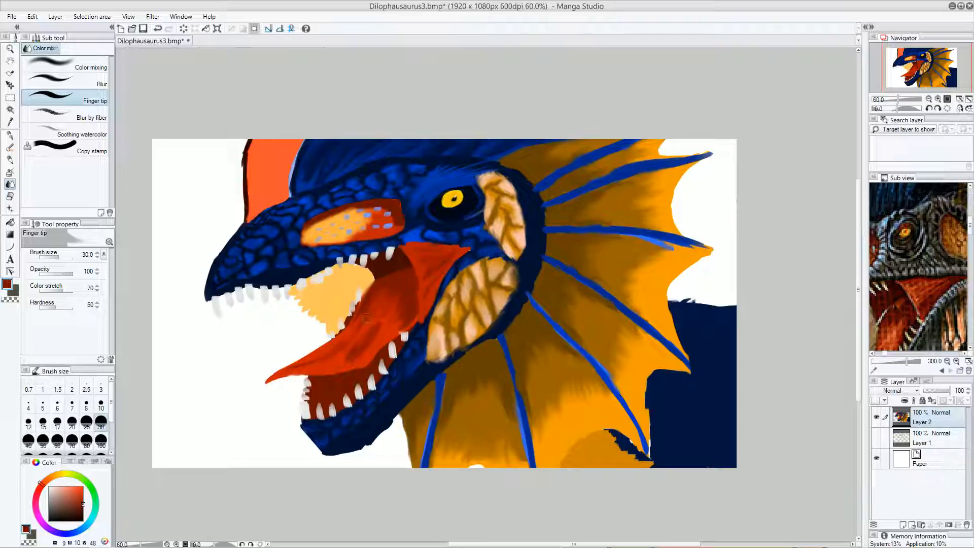